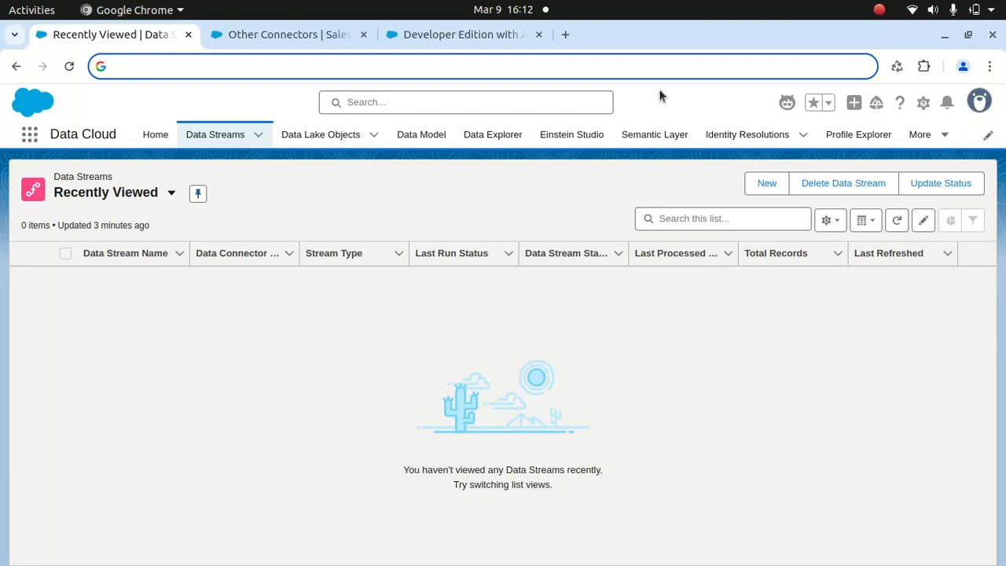
- View the Developer Edition sign-up page and return to the Data Streams list
{"action": "left_click", "coordinate": [465, 37]}
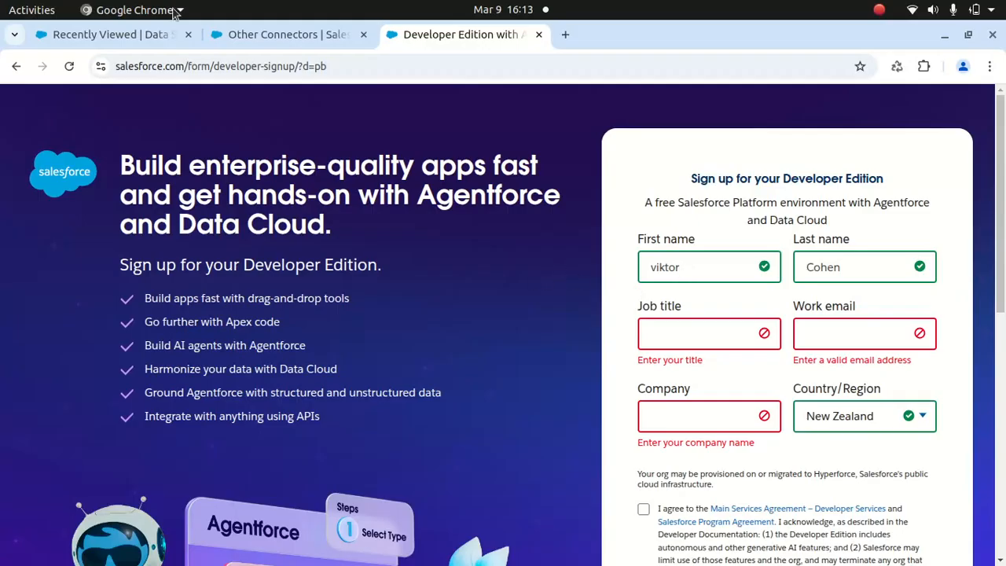
{"action": "left_click", "coordinate": [143, 40]}
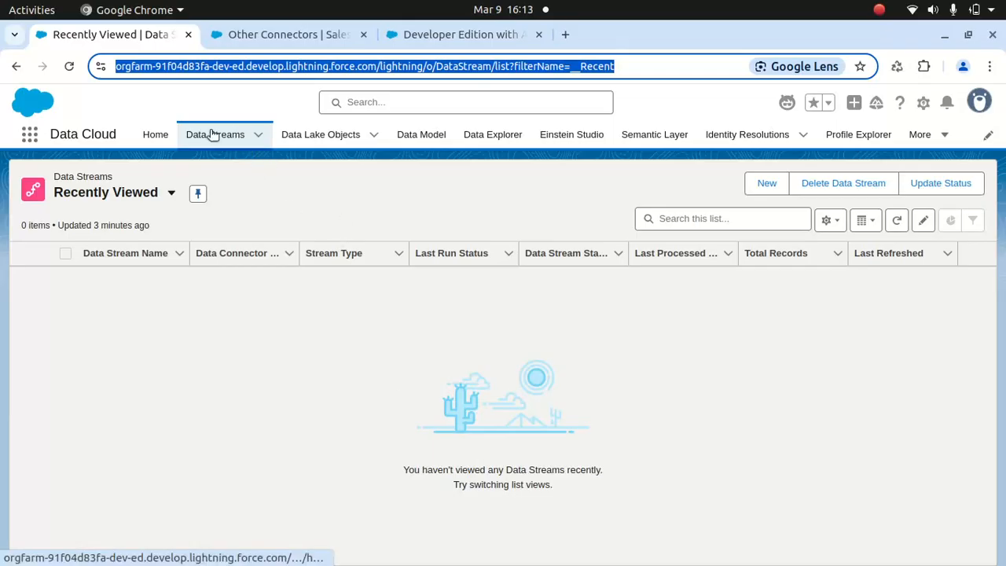
- Start a new data stream with Salesforce CRM as its source
{"action": "left_click", "coordinate": [769, 184]}
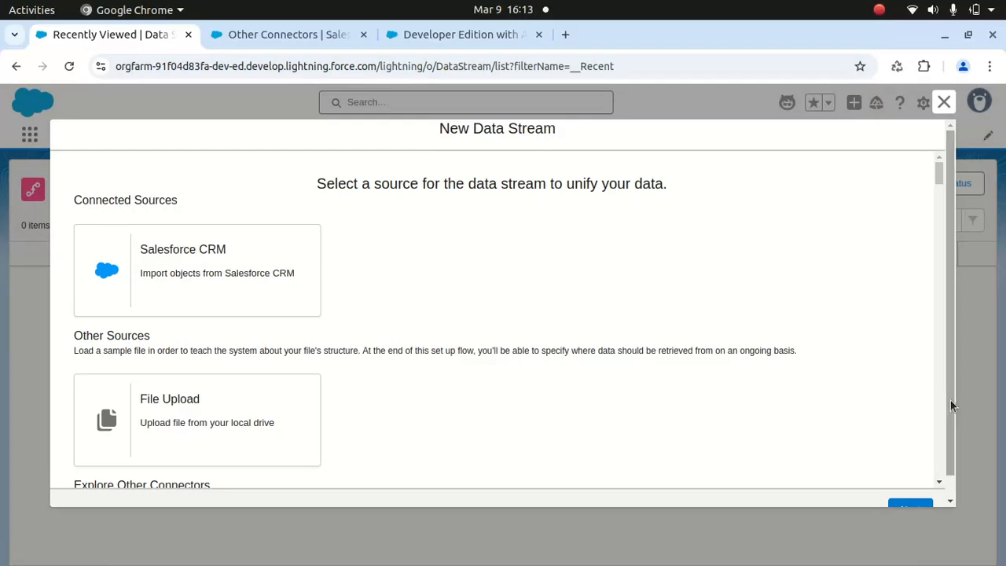
{"action": "scroll", "coordinate": [950, 405], "scroll_direction": "down", "scroll_amount": 1}
{"action": "left_click", "coordinate": [907, 494]}
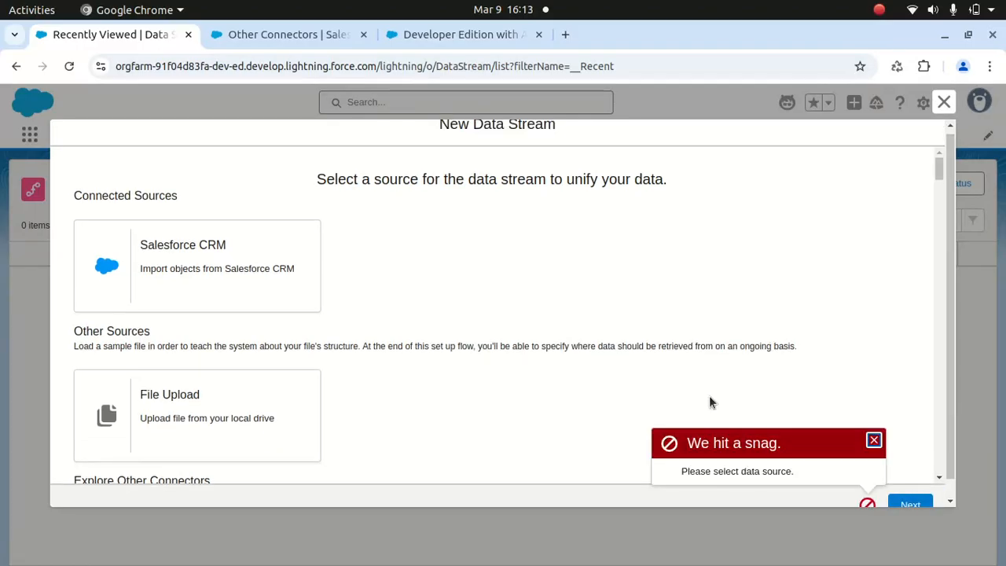
{"action": "left_click", "coordinate": [265, 276]}
{"action": "left_click", "coordinate": [910, 504]}
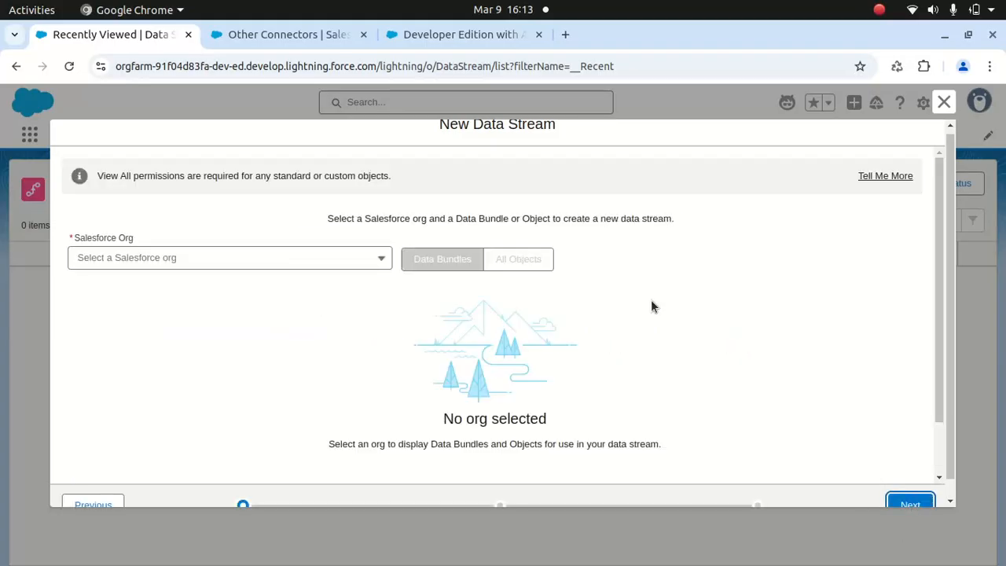
- Choose DemoFirmLimited as the Salesforce org, check the available org options, and close the new data stream without creating it
{"action": "left_click", "coordinate": [378, 260]}
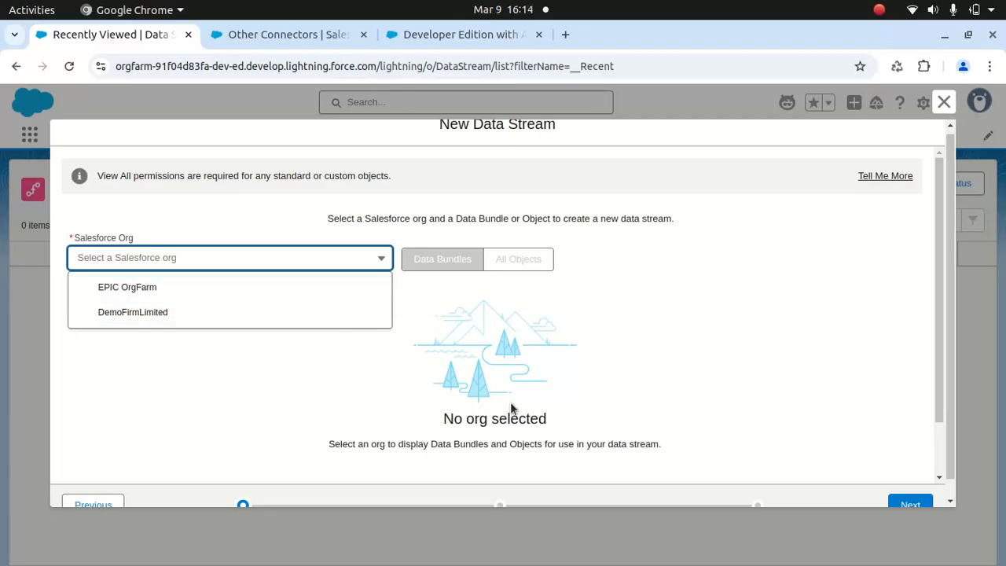
{"action": "left_click", "coordinate": [302, 313]}
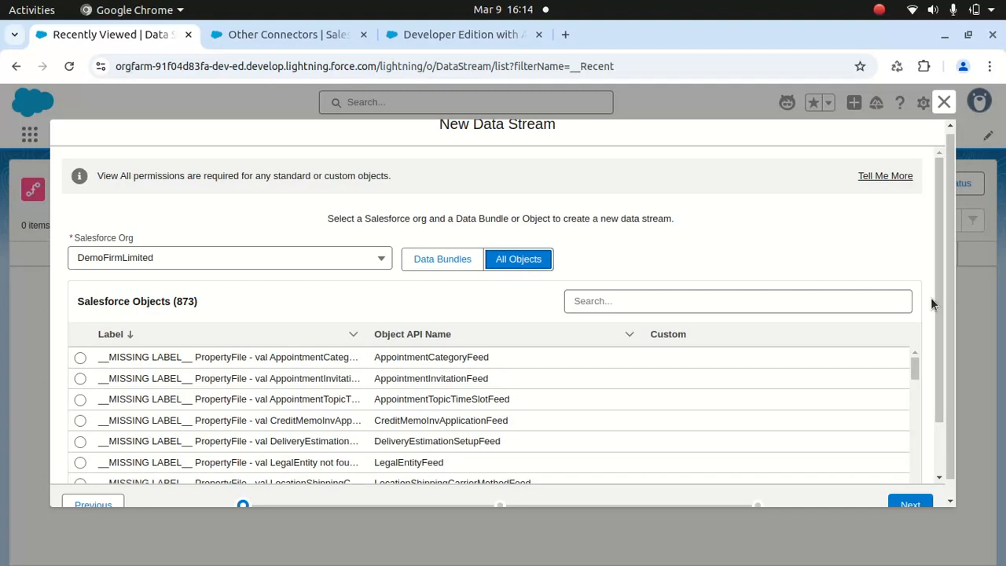
{"action": "left_click", "coordinate": [384, 262]}
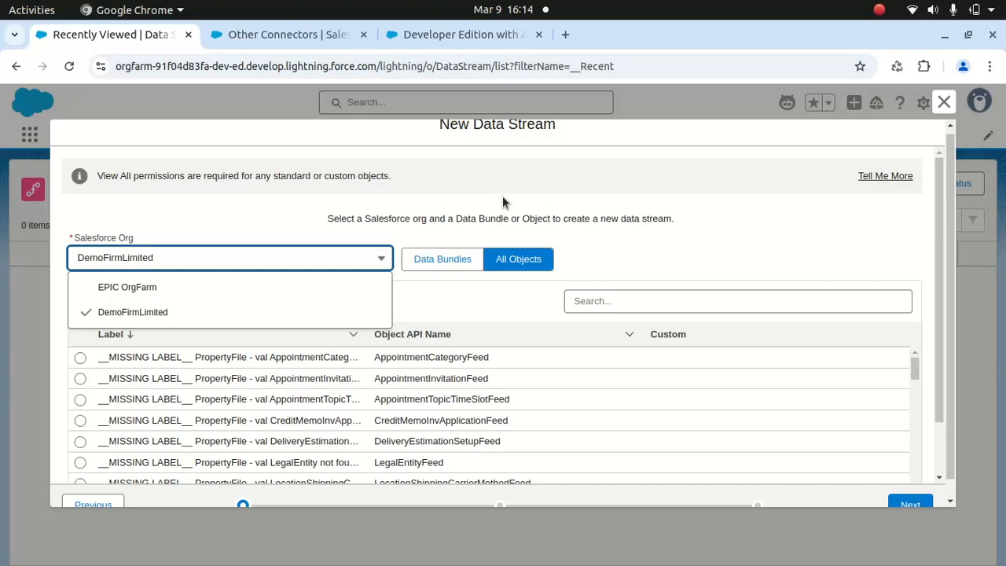
{"action": "left_click", "coordinate": [944, 103]}
{"action": "left_click", "coordinate": [701, 334]}
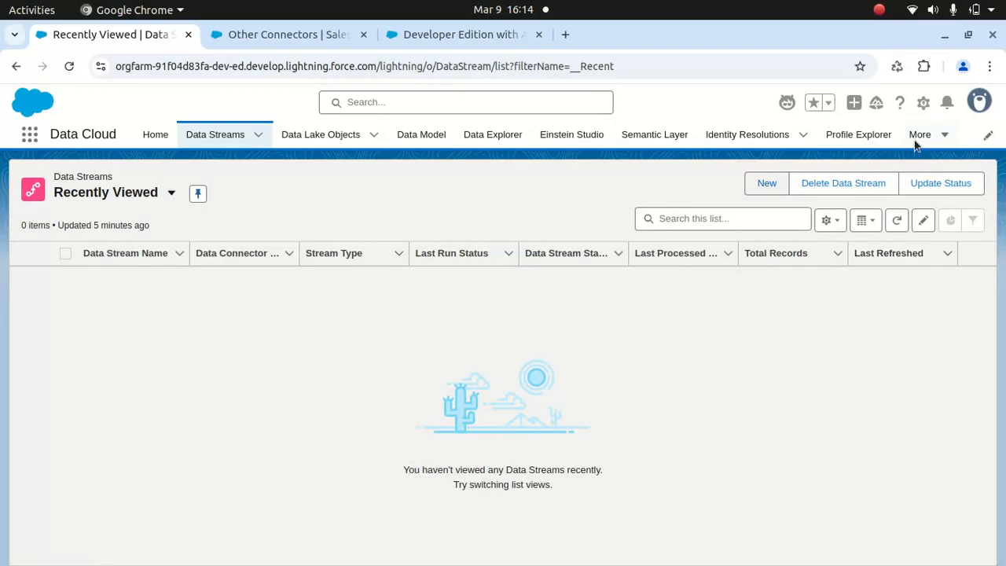
- Open Data Cloud Setup and show the Salesforce CRM connections under Salesforce Integrations
{"action": "left_click", "coordinate": [921, 104]}
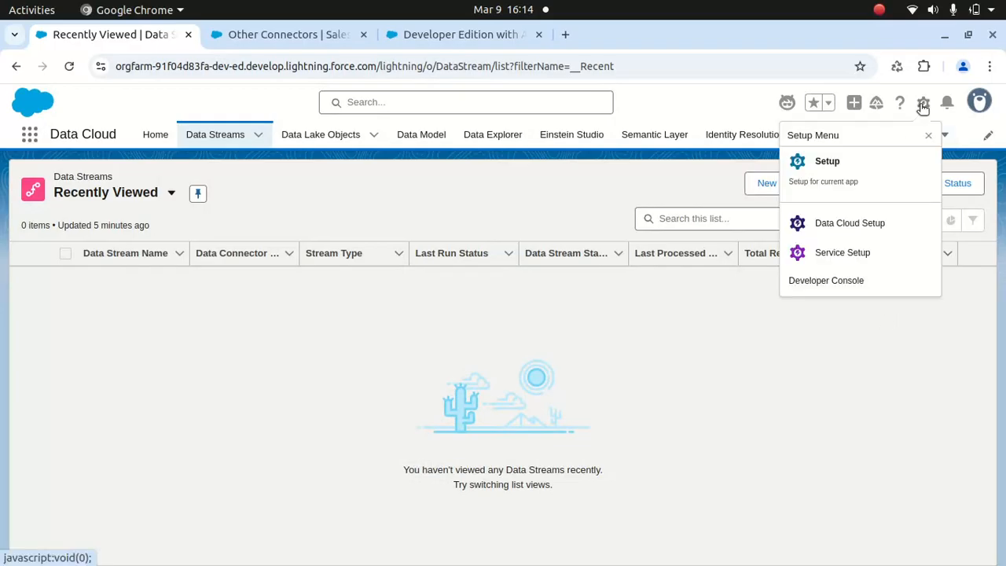
{"action": "left_click", "coordinate": [854, 227]}
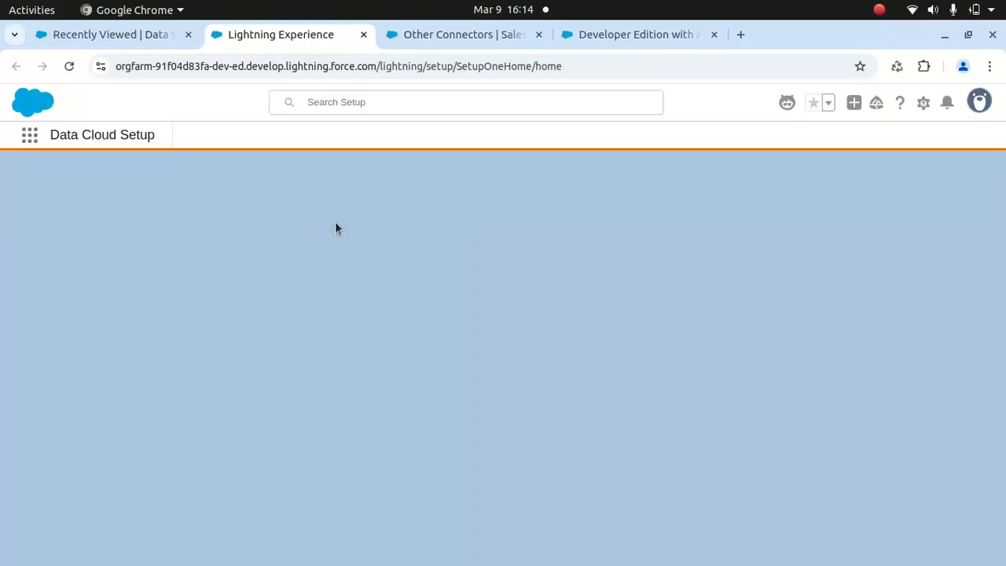
{"action": "left_click_drag", "start_coordinate": [177, 224], "coordinate": [157, 332]}
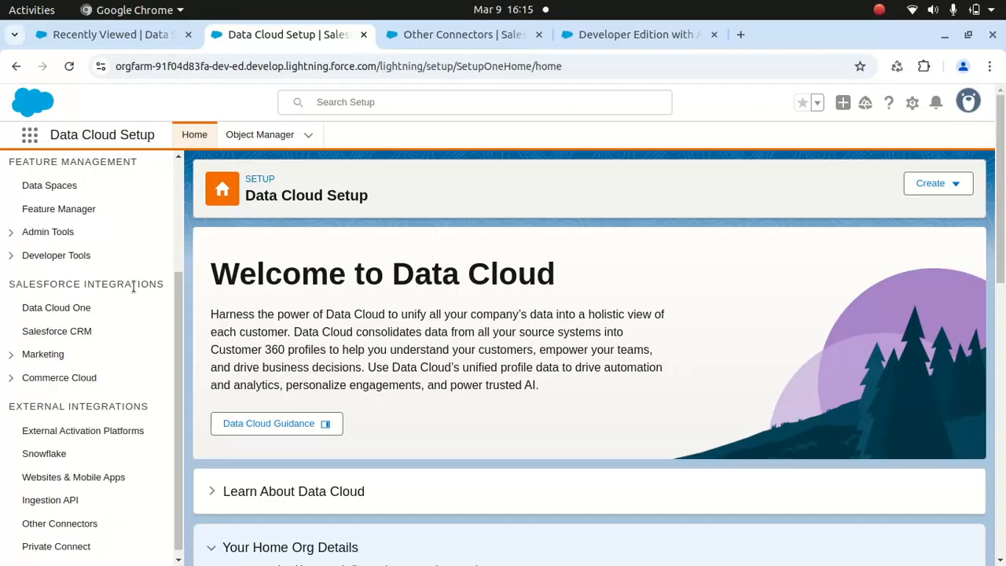
{"action": "left_click", "coordinate": [45, 333]}
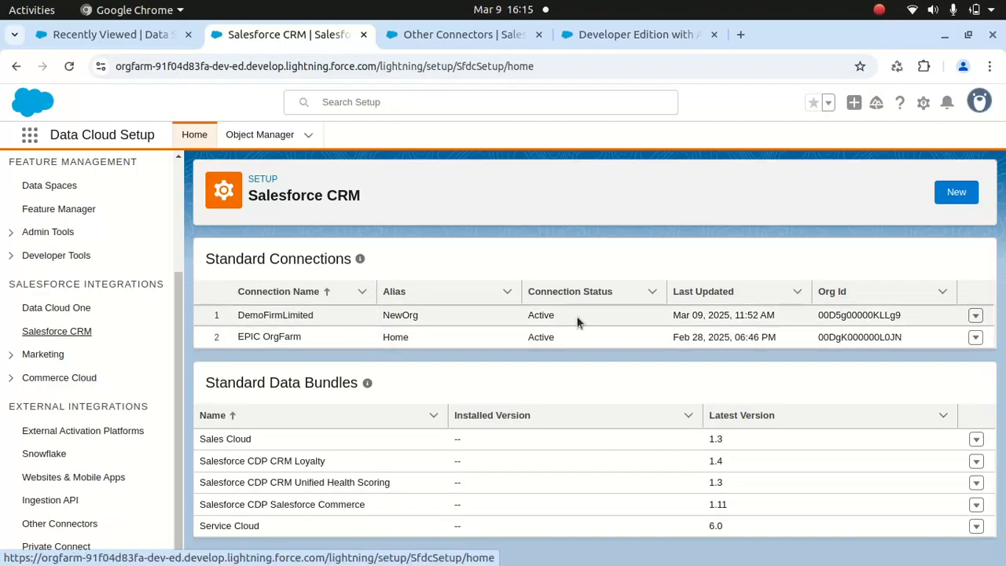
- Begin a new connection to a Salesforce org up to the connection alias entry, and cancel it
{"action": "left_click", "coordinate": [957, 194]}
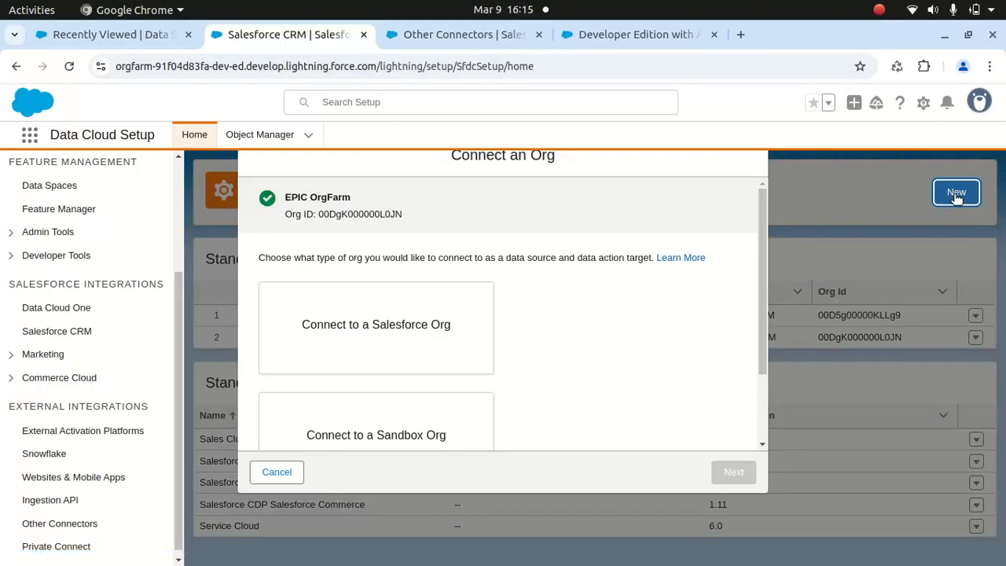
{"action": "left_click", "coordinate": [433, 336]}
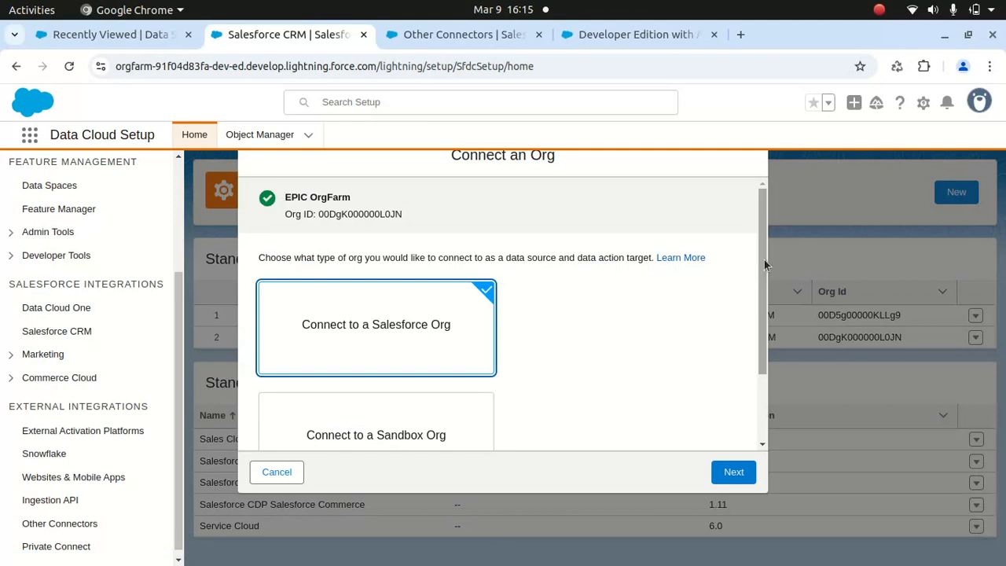
{"action": "left_click_drag", "start_coordinate": [760, 252], "coordinate": [760, 366]}
{"action": "left_click", "coordinate": [735, 474]}
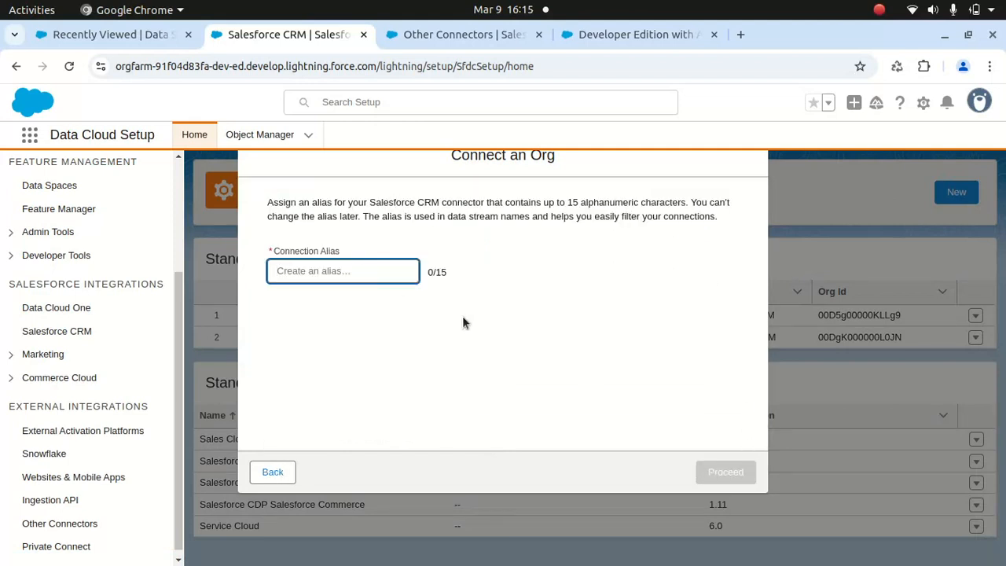
{"action": "left_click", "coordinate": [275, 475]}
{"action": "left_click", "coordinate": [277, 474]}
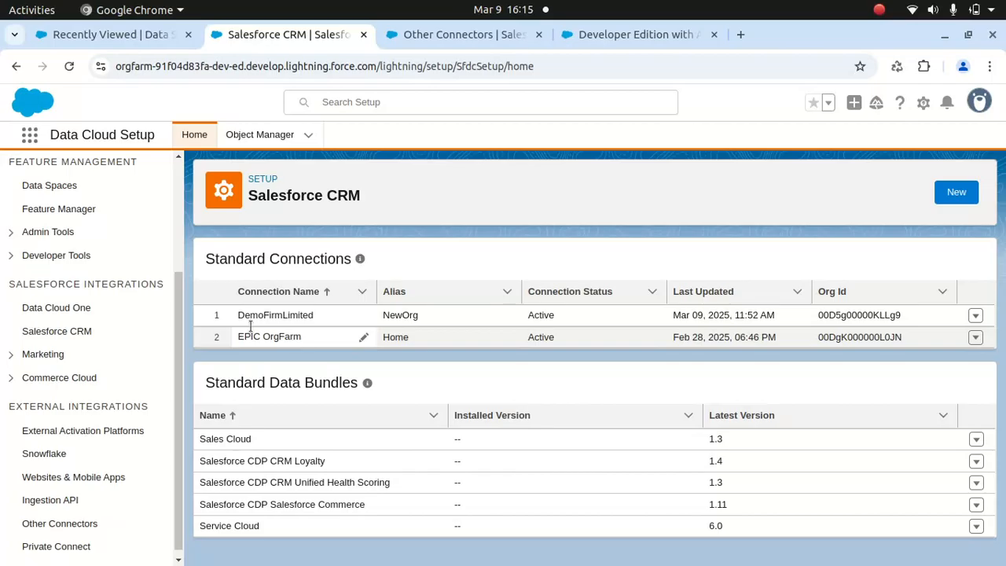
- Open the credentials login from the Marketing Cloud Engagement setup page, and close both pages
{"action": "left_click_drag", "start_coordinate": [180, 305], "coordinate": [184, 326]}
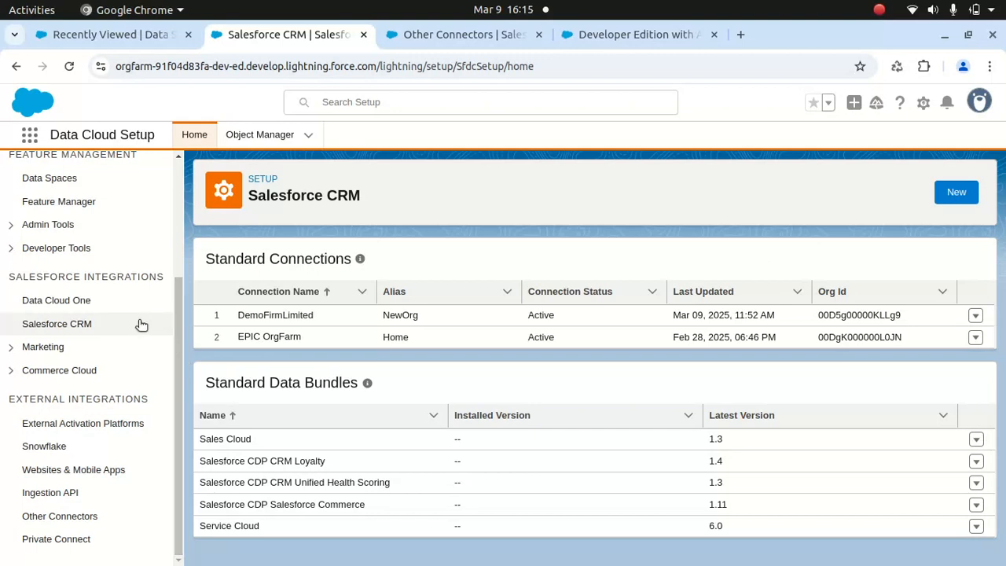
{"action": "left_click", "coordinate": [44, 347]}
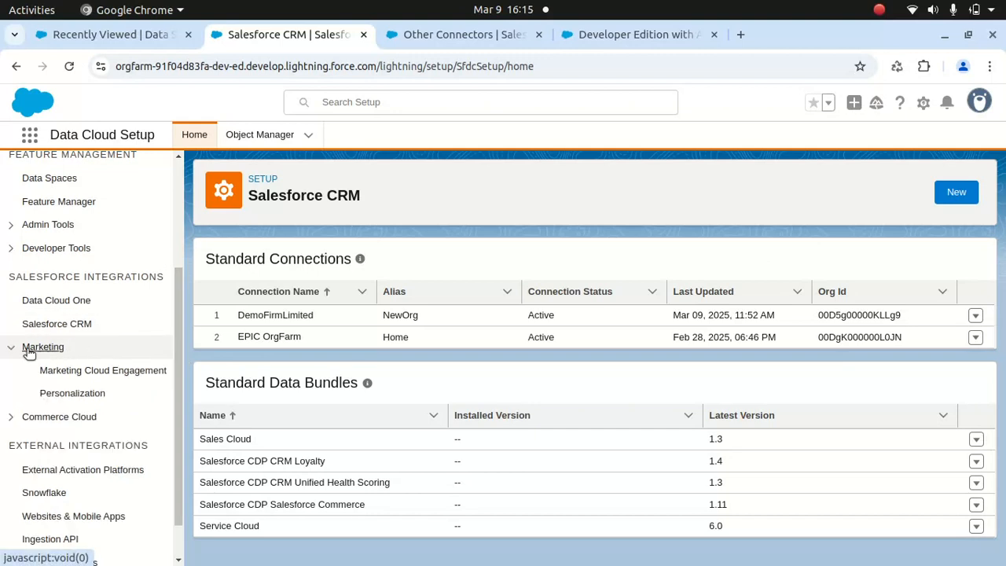
{"action": "left_click", "coordinate": [80, 371]}
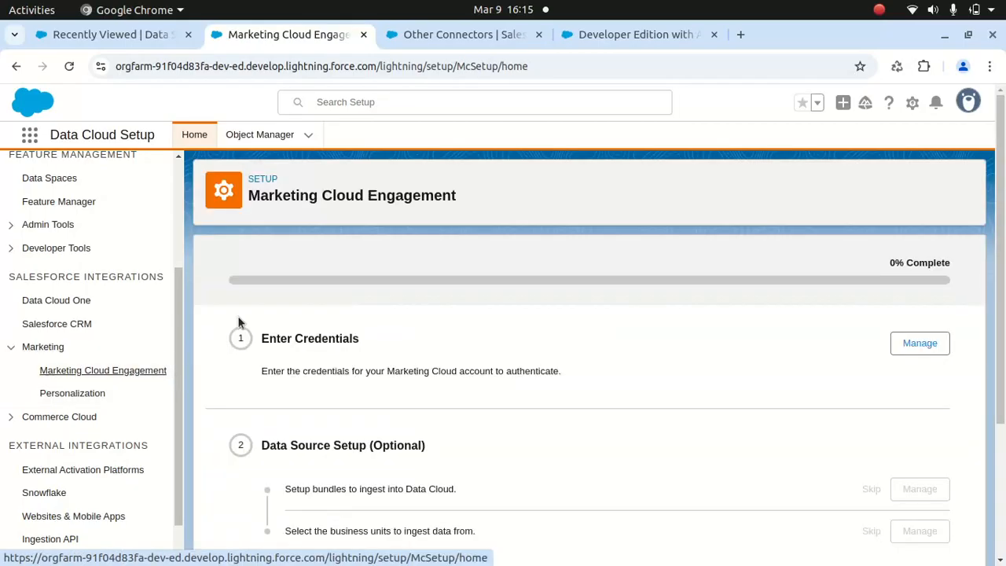
{"action": "left_click", "coordinate": [920, 343]}
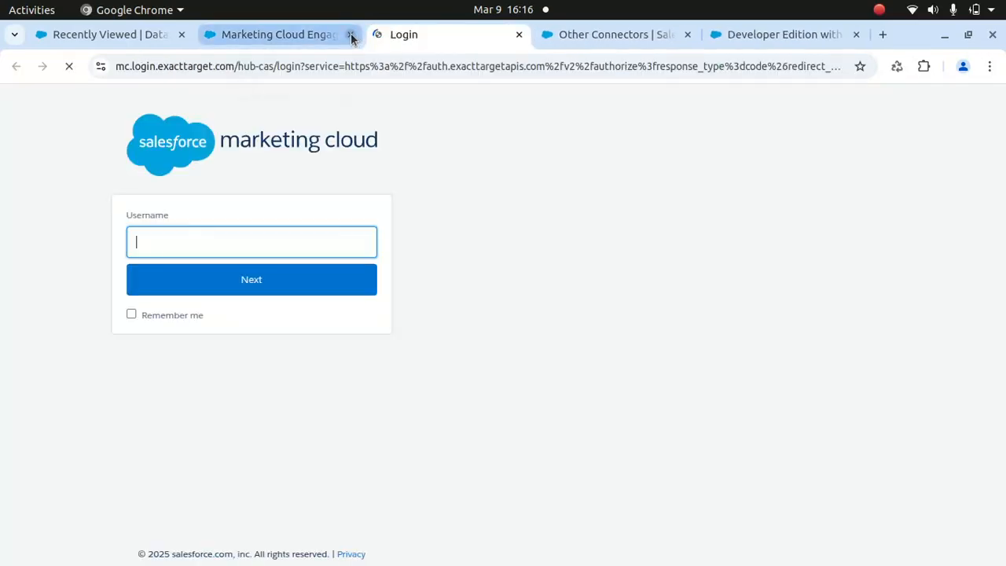
{"action": "left_click", "coordinate": [351, 34]}
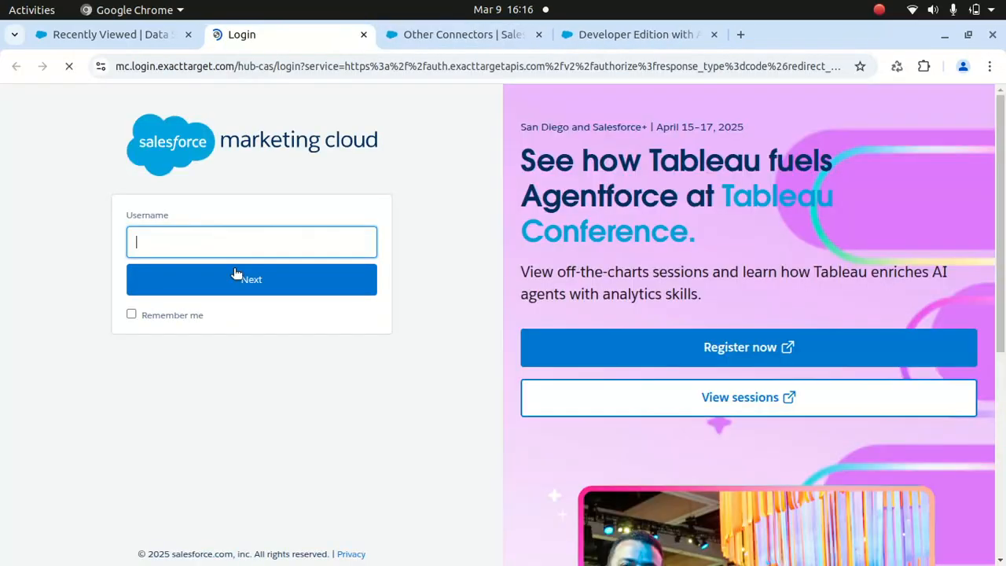
{"action": "left_click", "coordinate": [364, 35]}
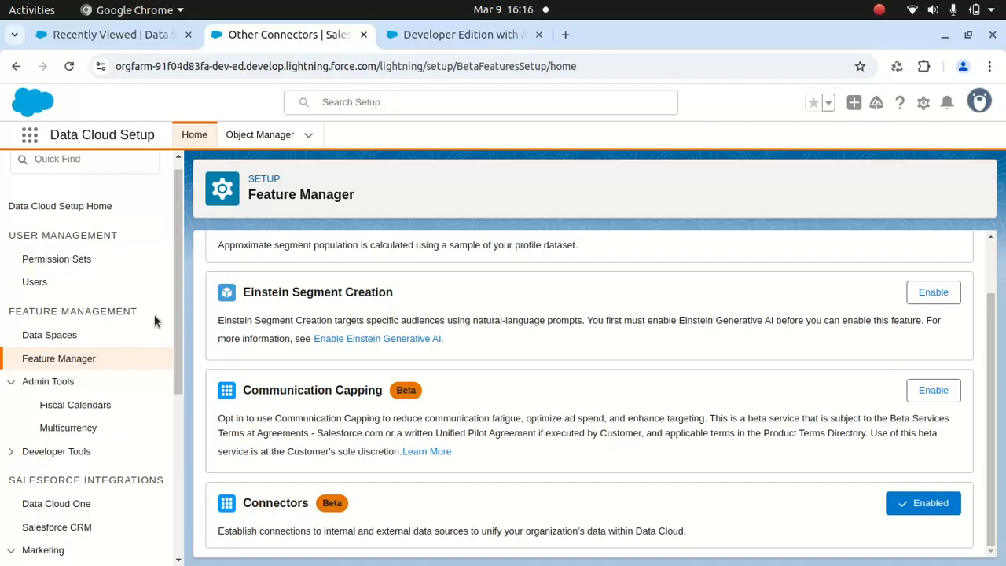
- Open the Marketing Cloud Engagement setup page from the remaining Data Cloud Setup page
{"action": "left_click", "coordinate": [108, 35]}
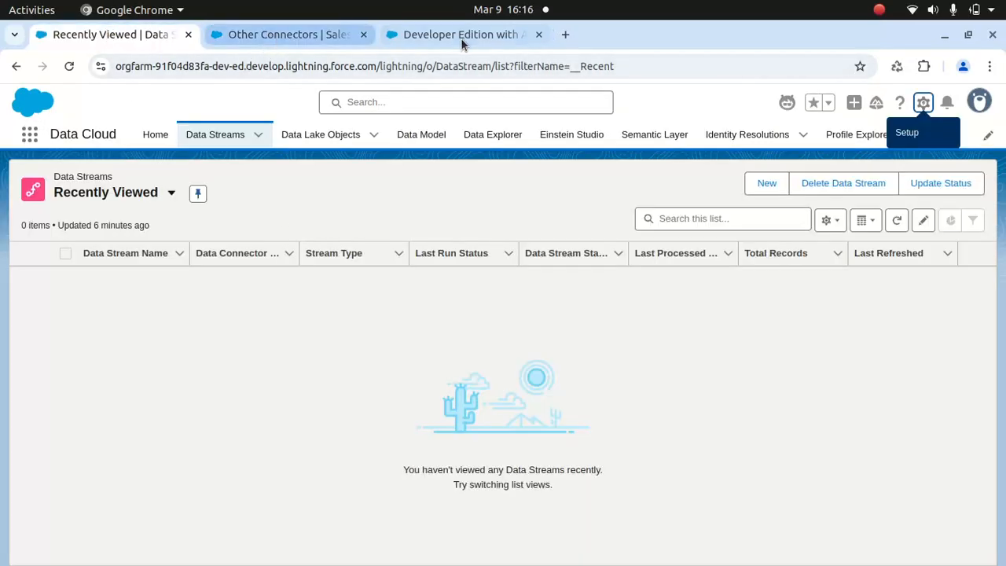
{"action": "left_click", "coordinate": [283, 35]}
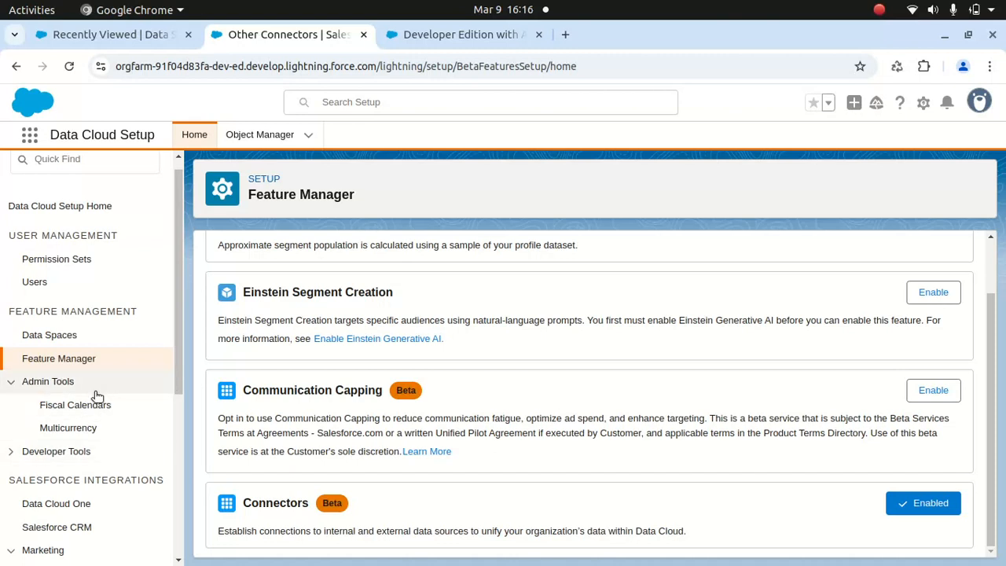
{"action": "scroll", "coordinate": [176, 313], "scroll_direction": "down", "scroll_amount": 1}
{"action": "scroll", "coordinate": [173, 346], "scroll_direction": "down", "scroll_amount": 3}
{"action": "left_click", "coordinate": [72, 453]}
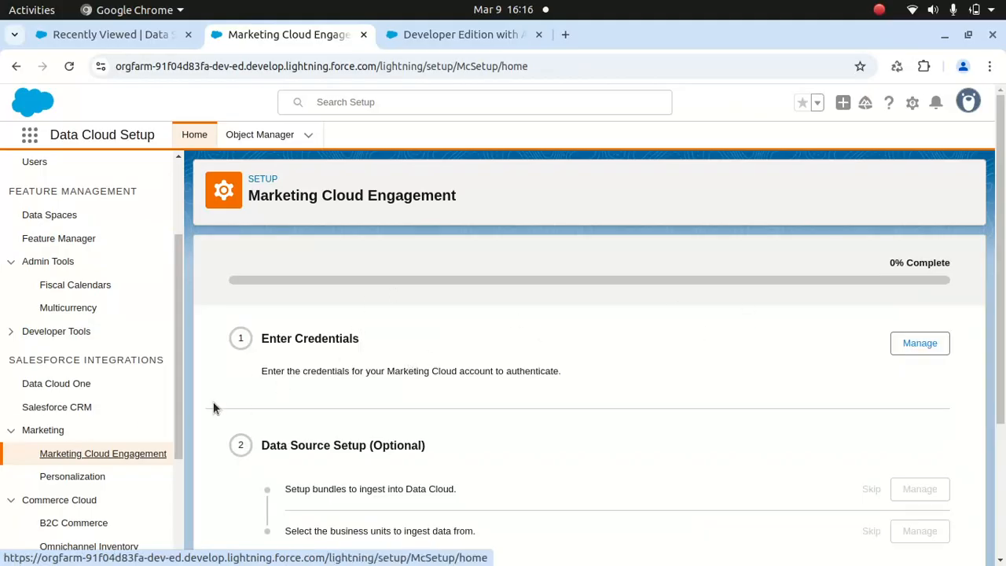
- View the Personalization, B2C Commerce and Snowflake integration pages in Data Cloud Setup
{"action": "left_click", "coordinate": [72, 477]}
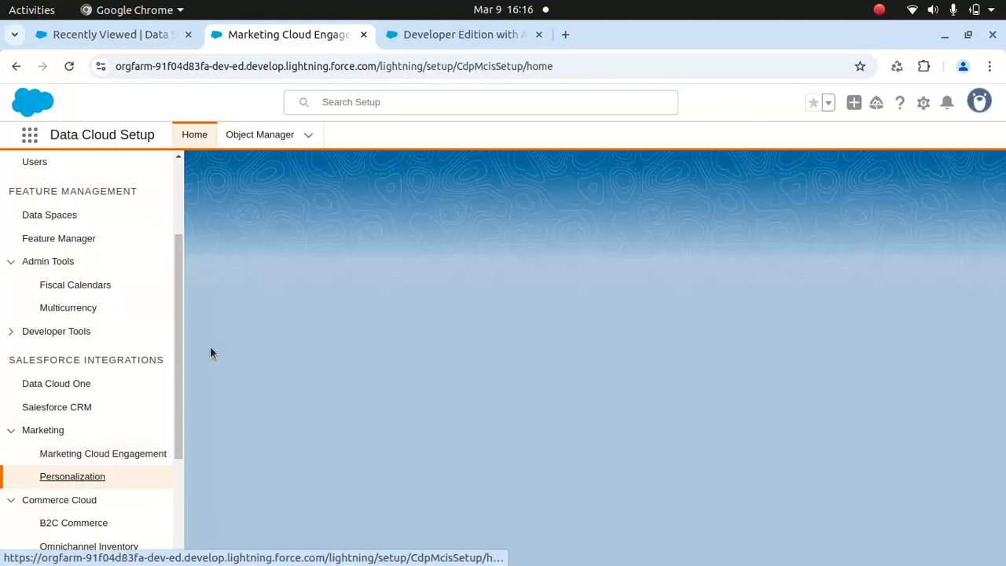
{"action": "left_click_drag", "start_coordinate": [177, 348], "coordinate": [178, 416]}
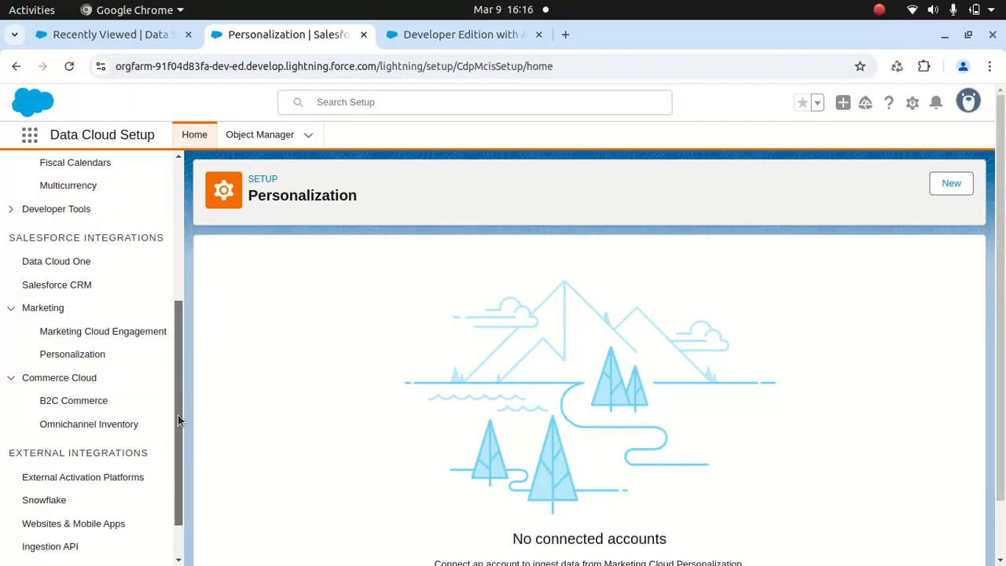
{"action": "left_click_drag", "start_coordinate": [1001, 354], "coordinate": [1004, 420]}
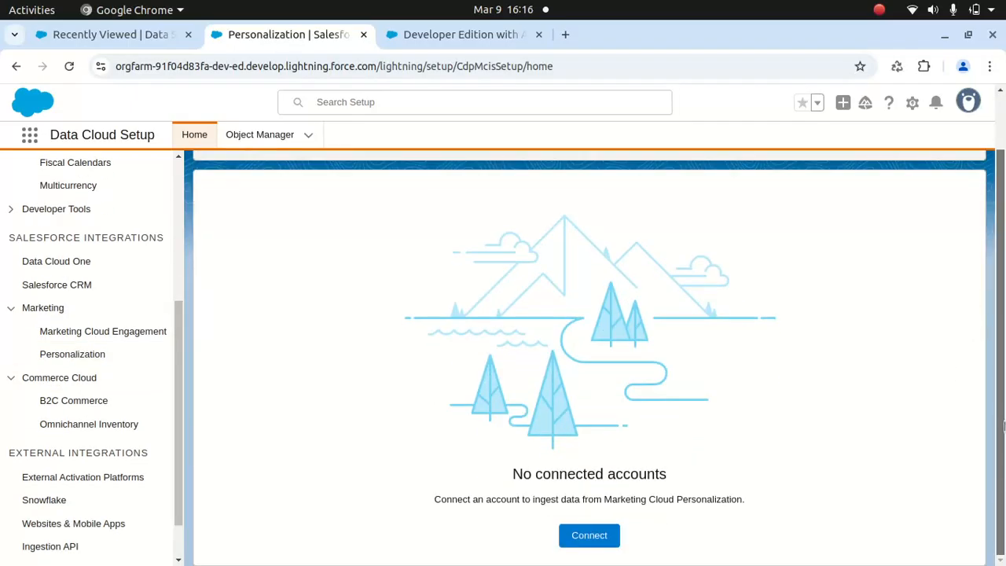
{"action": "left_click", "coordinate": [82, 403]}
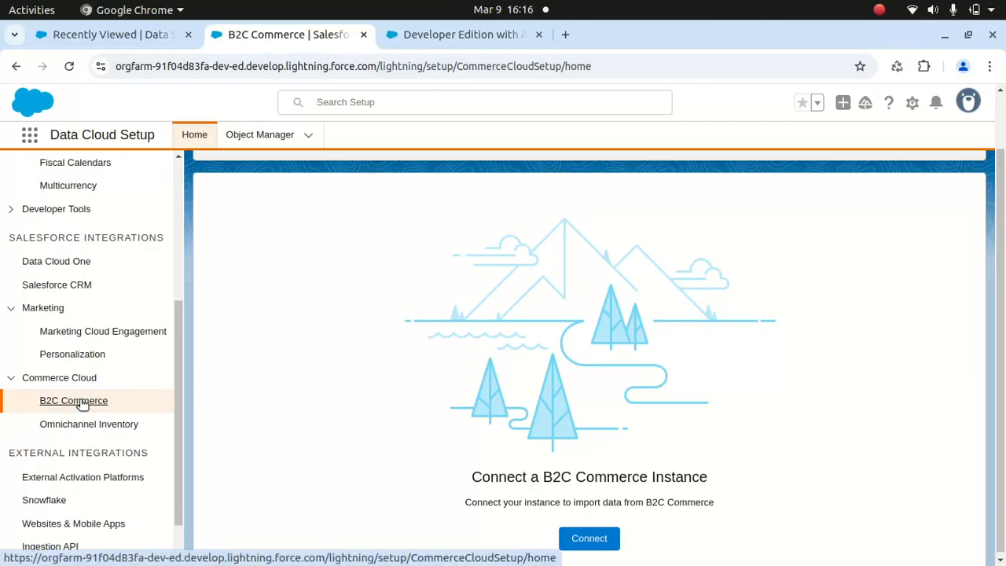
{"action": "left_click", "coordinate": [64, 507]}
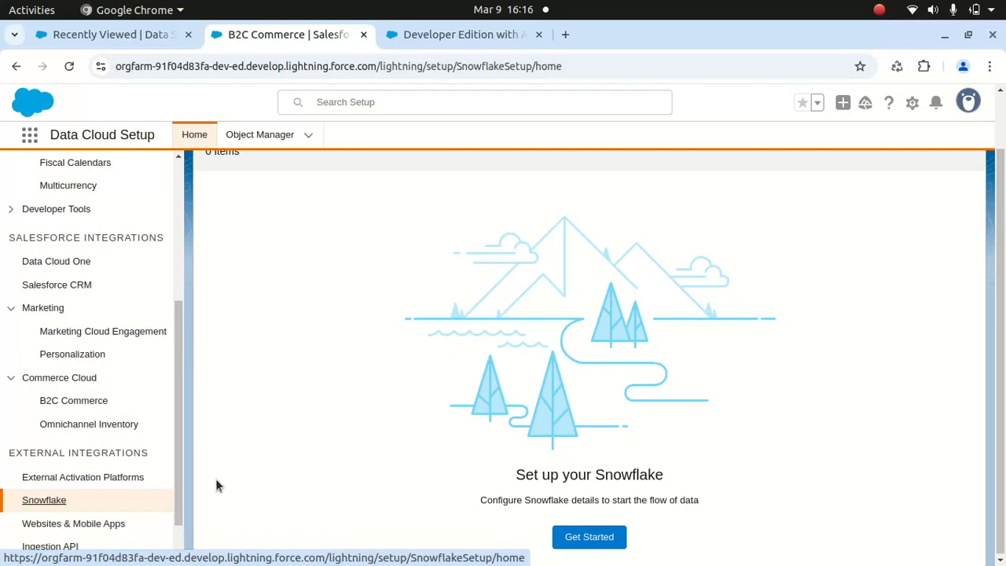
- Open Other Connectors under External Integrations and browse the list of new beta connectors
{"action": "scroll", "coordinate": [178, 471], "scroll_direction": "down", "scroll_amount": 1}
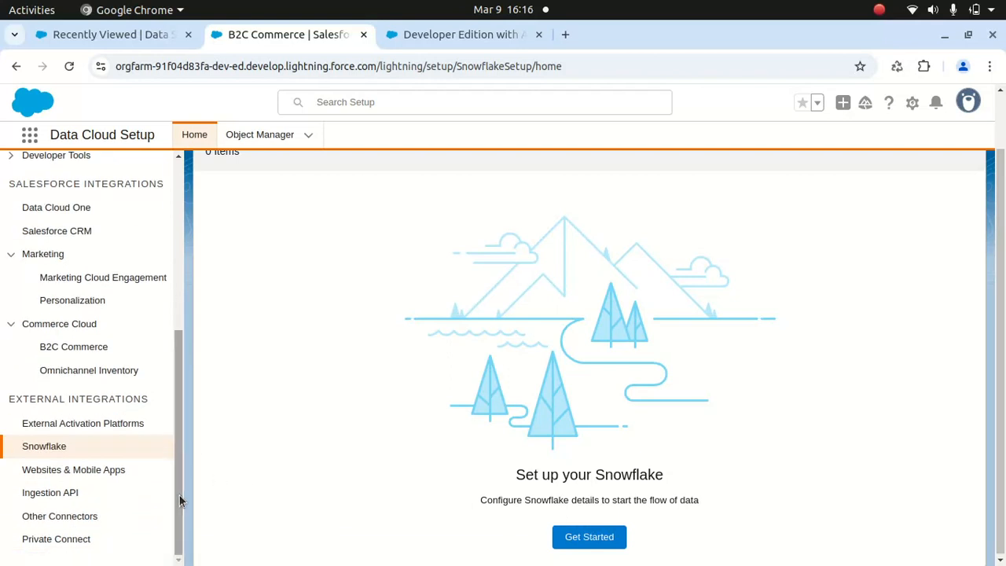
{"action": "left_click", "coordinate": [63, 521]}
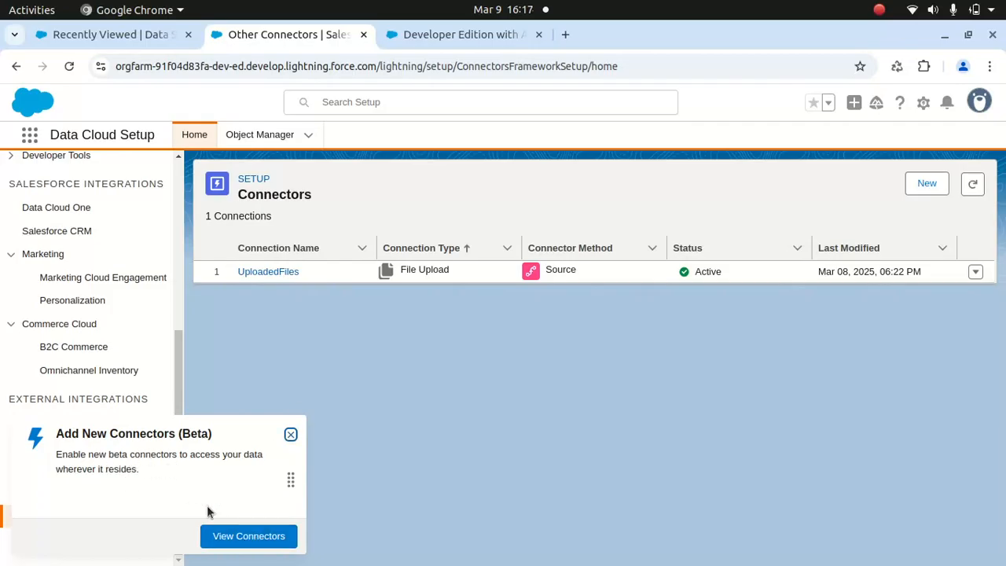
{"action": "left_click", "coordinate": [249, 536]}
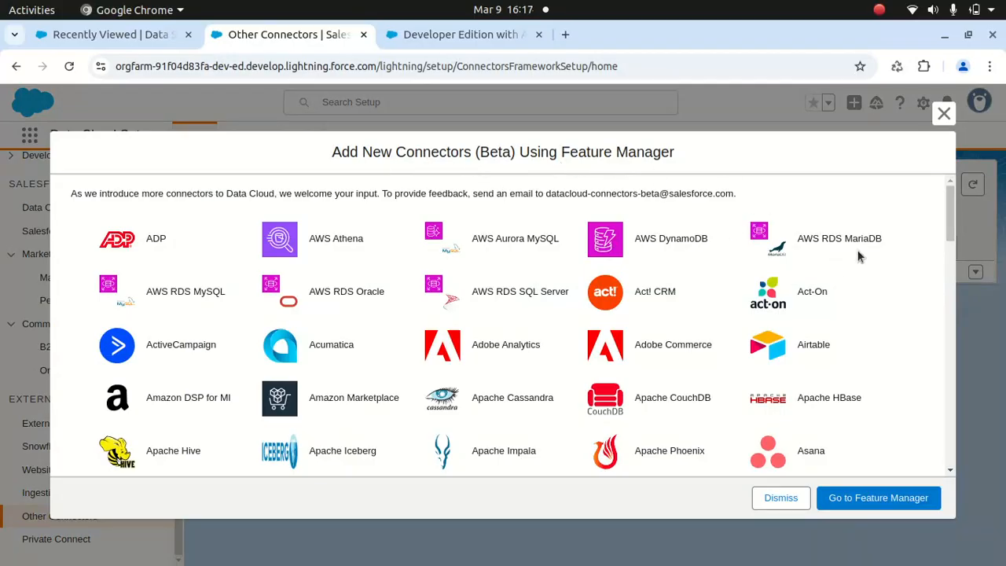
{"action": "left_click_drag", "start_coordinate": [951, 211], "coordinate": [928, 291]}
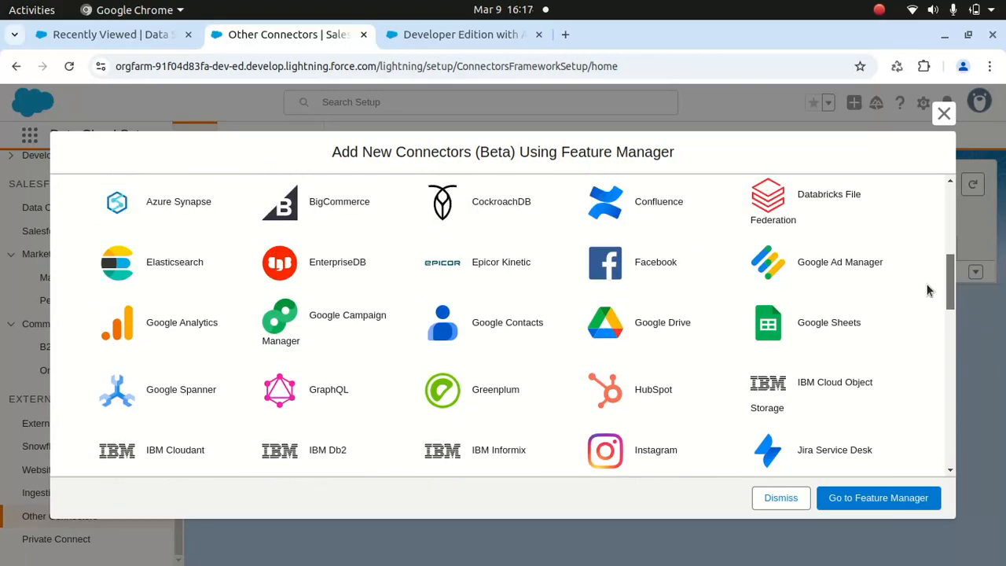
- Close the list of new beta connectors and open the Data Spaces page under Feature Management
{"action": "left_click_drag", "start_coordinate": [928, 291], "coordinate": [916, 210]}
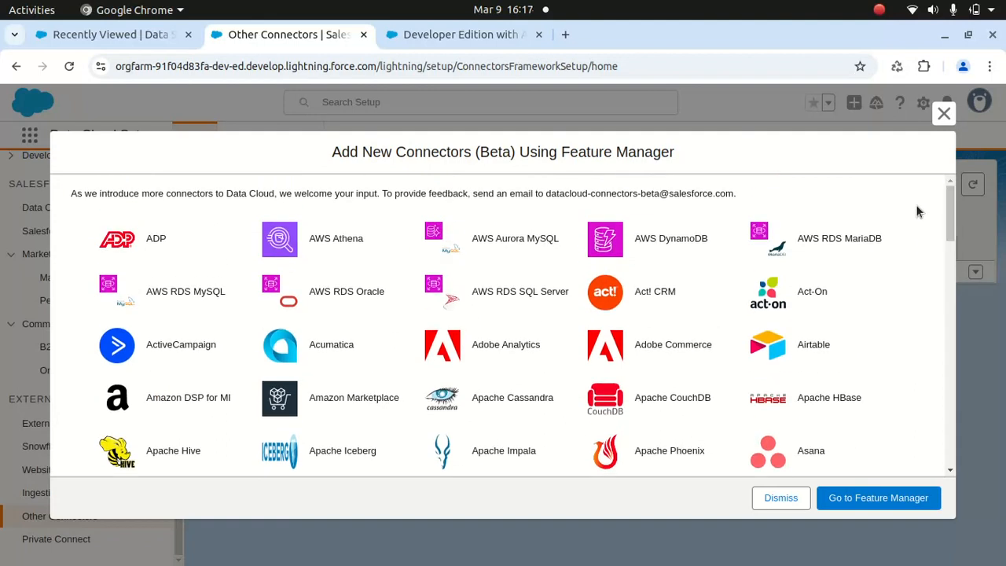
{"action": "left_click", "coordinate": [944, 113]}
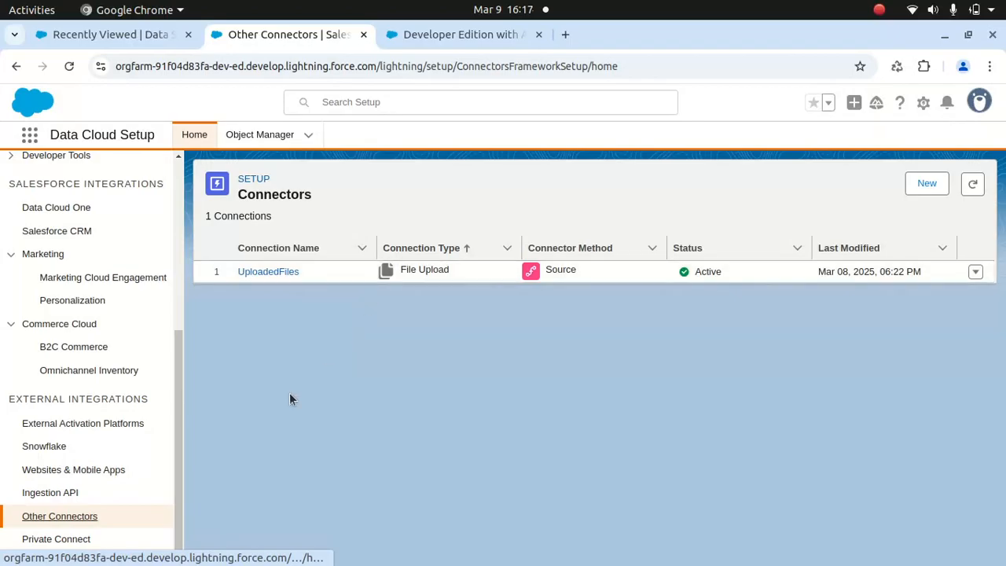
{"action": "left_click_drag", "start_coordinate": [178, 380], "coordinate": [176, 260]}
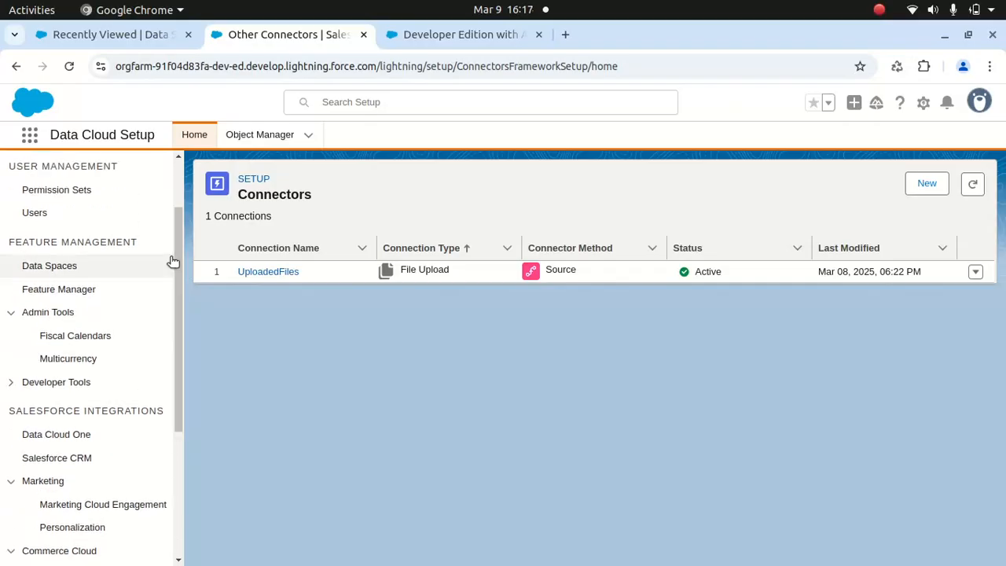
{"action": "left_click", "coordinate": [49, 267]}
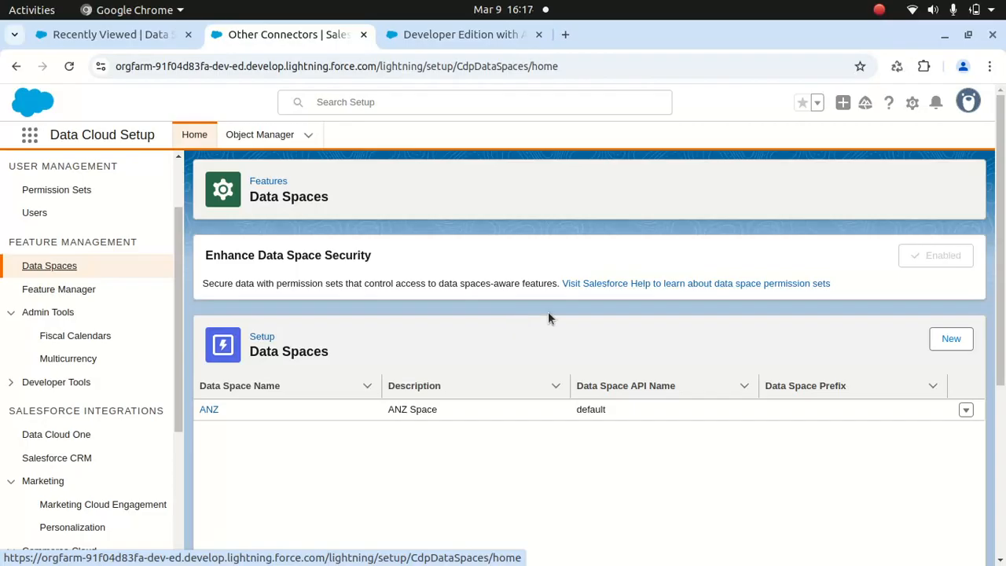
- Start a new data space and enter UK as both its name and its prefix
{"action": "left_click", "coordinate": [952, 340]}
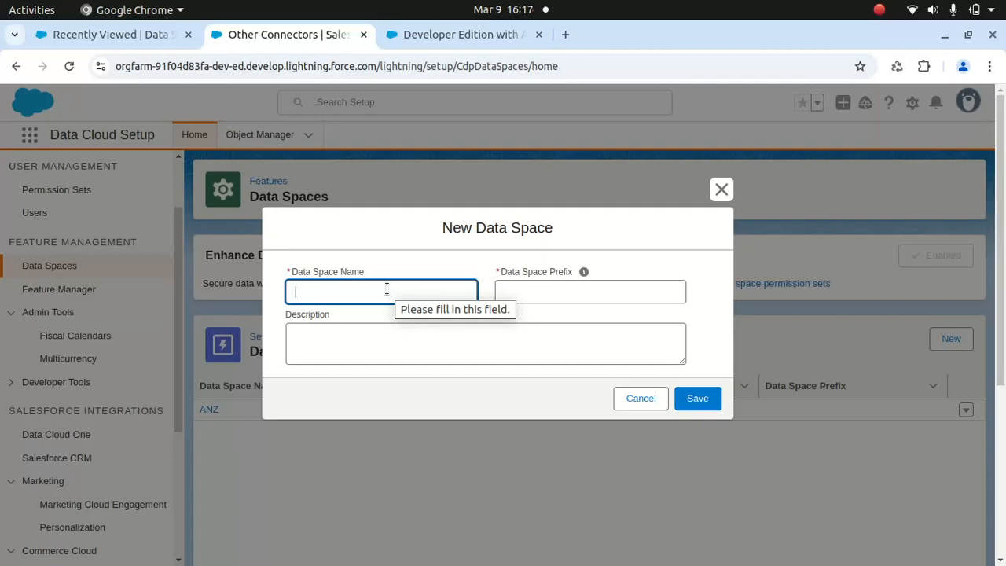
{"action": "type", "text": "a"}
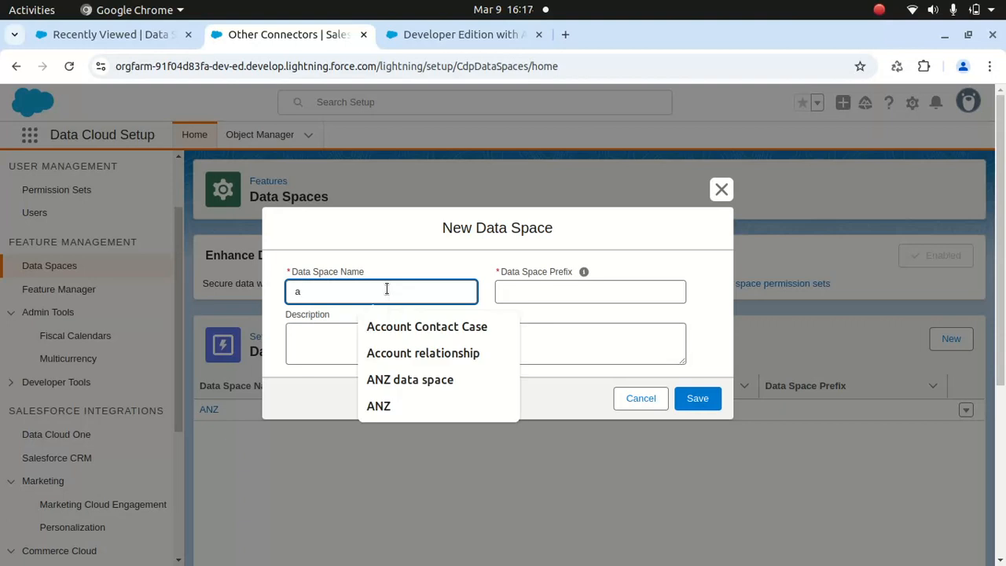
{"action": "key", "text": "BackSpace"}
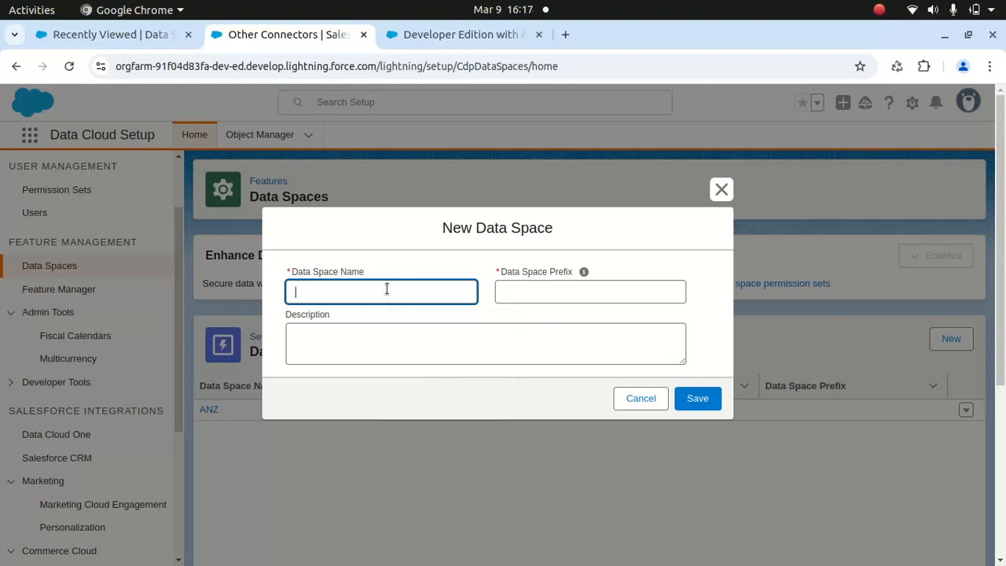
{"action": "type", "text": "a"}
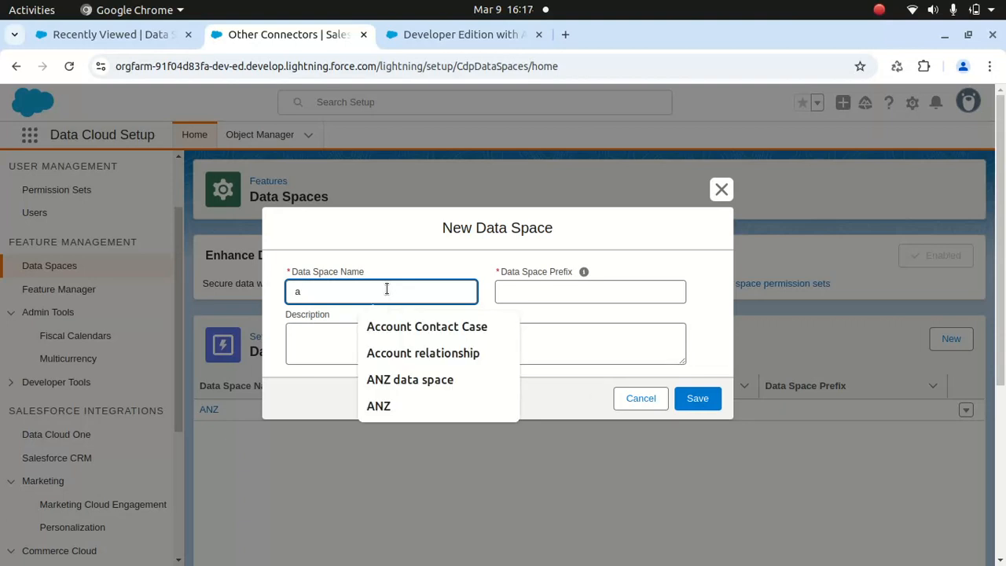
{"action": "key", "text": "BackSpace"}
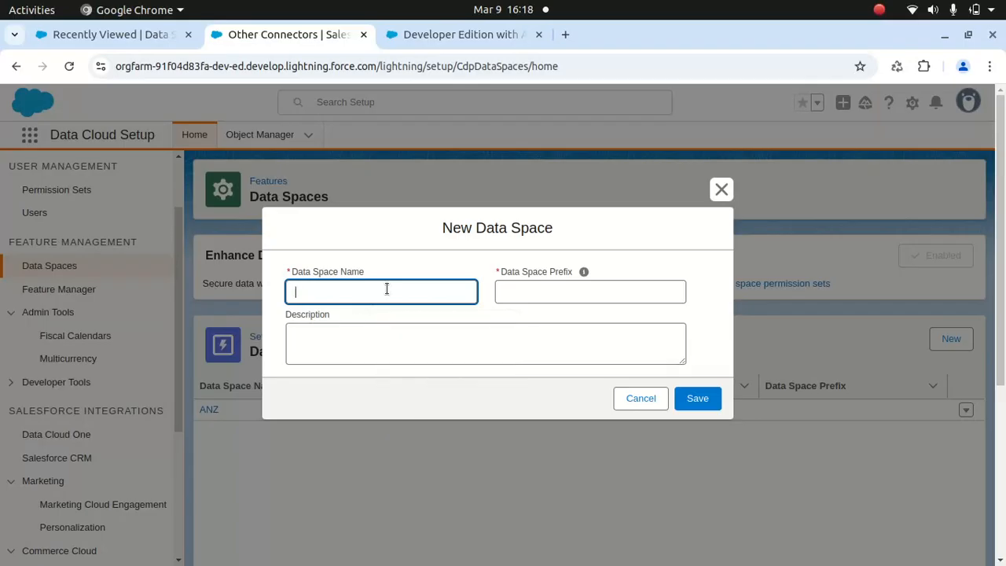
{"action": "type", "text": "UK"}
{"action": "left_click", "coordinate": [571, 293]}
{"action": "type", "text": "UK"}
{"action": "left_click", "coordinate": [465, 348]}
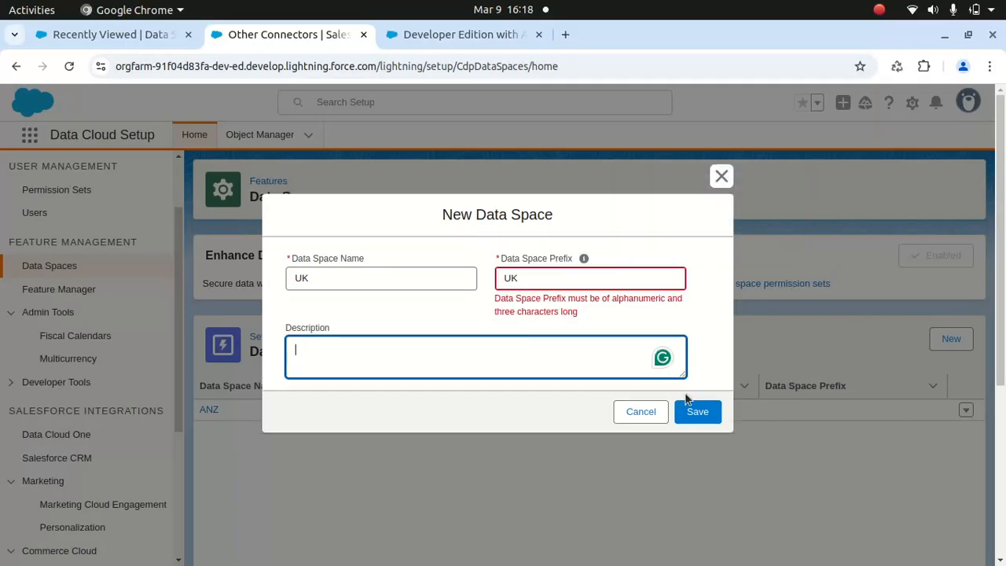
- Change the data space prefix to UK1, try to save the data space, and close the form
{"action": "left_click", "coordinate": [566, 280]}
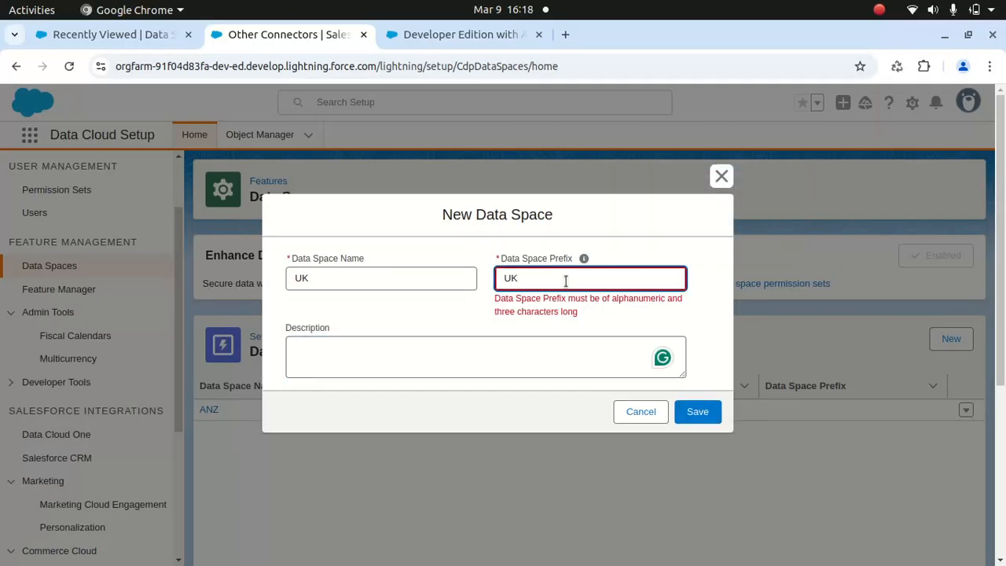
{"action": "type", "text": "1"}
{"action": "left_click", "coordinate": [696, 411]}
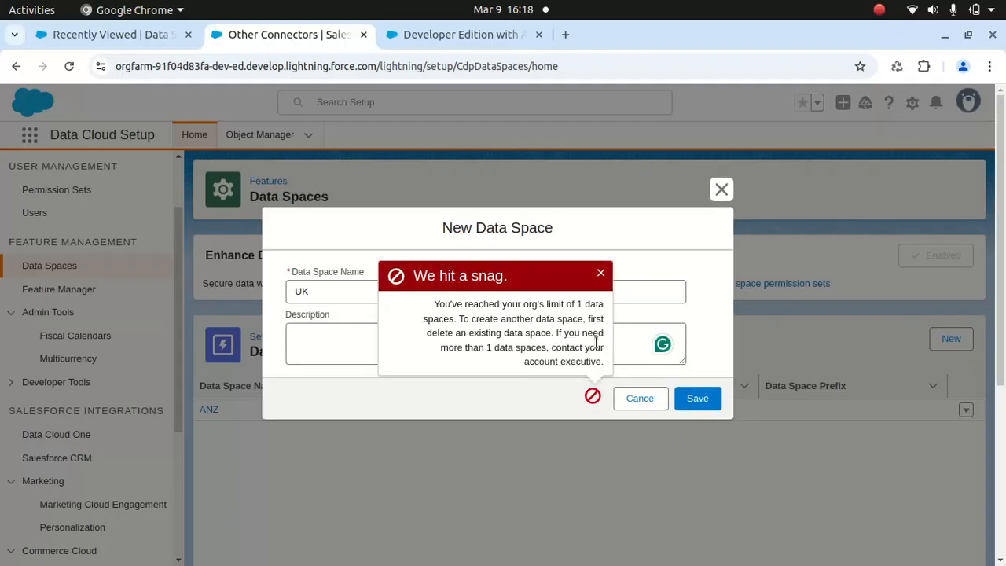
{"action": "left_click", "coordinate": [601, 274]}
{"action": "left_click", "coordinate": [722, 190]}
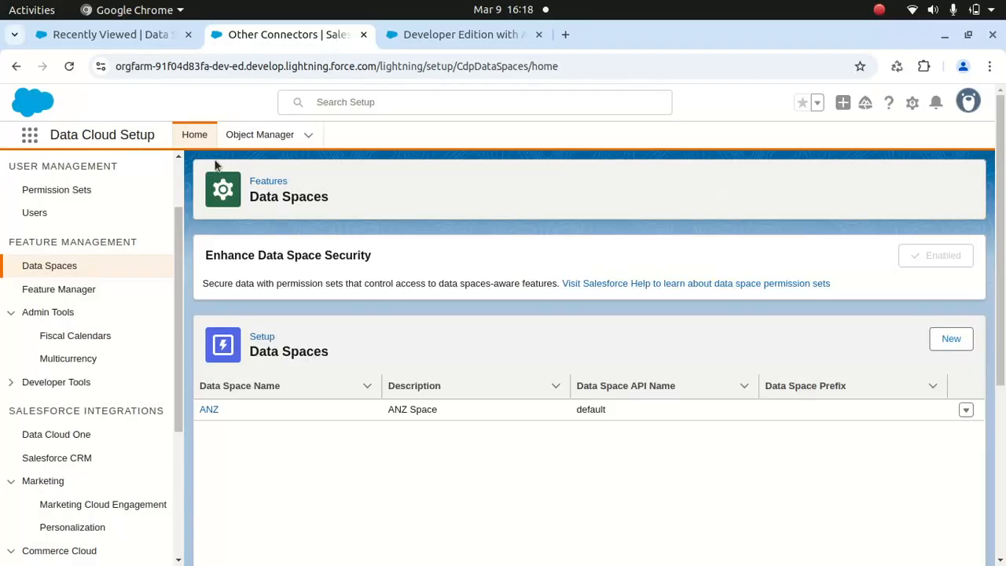
- View the available features in Feature Manager and open the Permission Sets page under User Management
{"action": "left_click", "coordinate": [77, 291]}
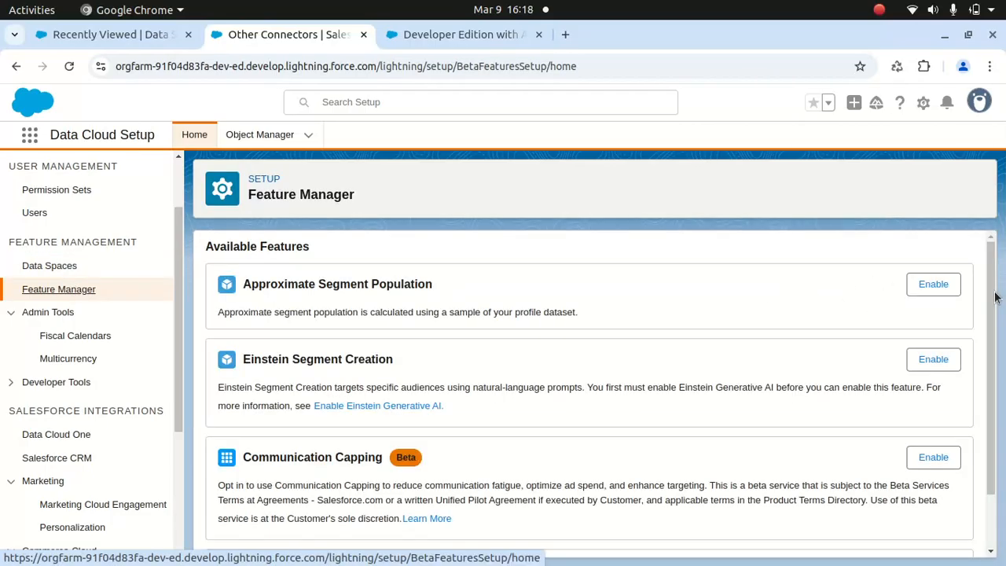
{"action": "left_click_drag", "start_coordinate": [992, 288], "coordinate": [995, 415]}
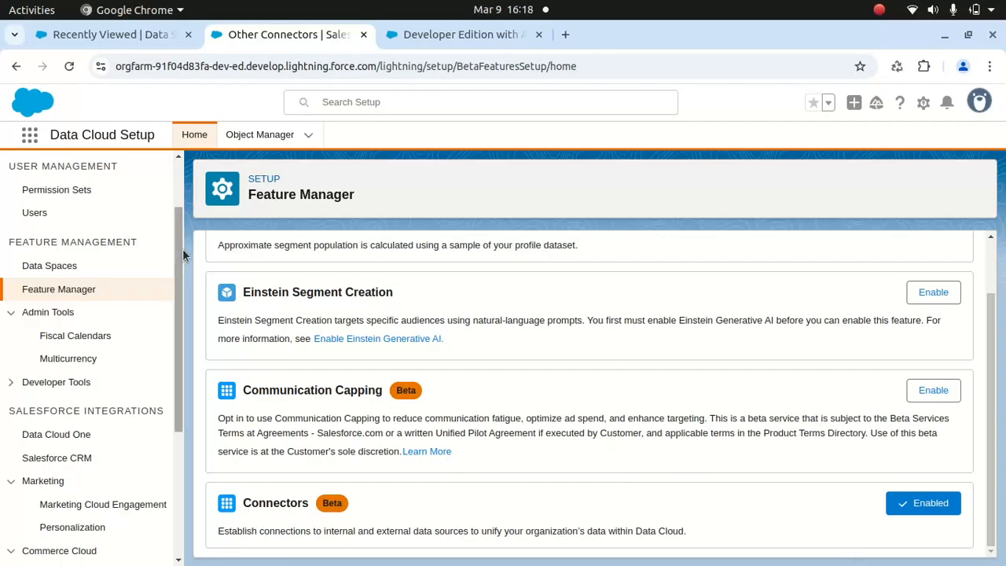
{"action": "left_click_drag", "start_coordinate": [180, 250], "coordinate": [180, 187]}
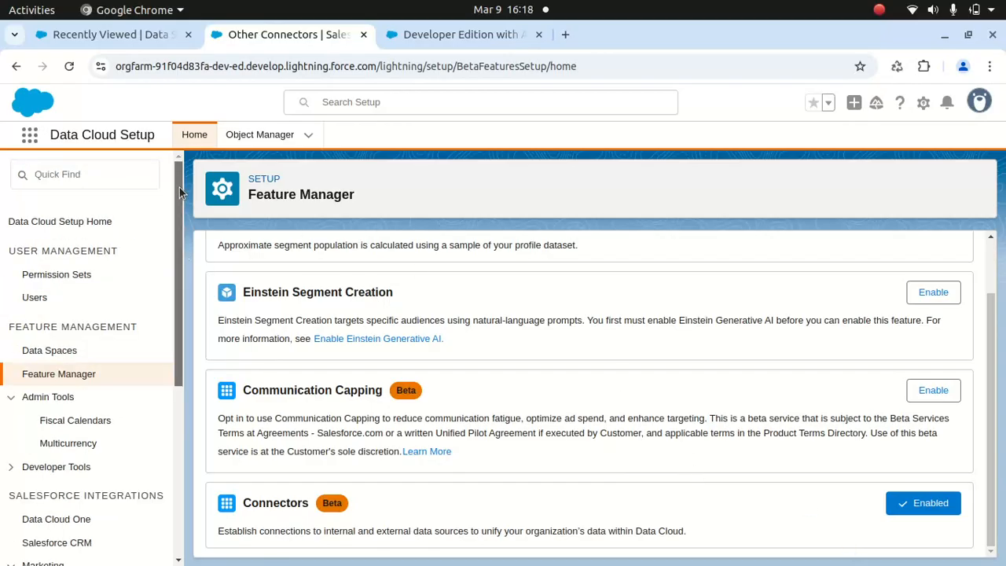
{"action": "left_click", "coordinate": [71, 275]}
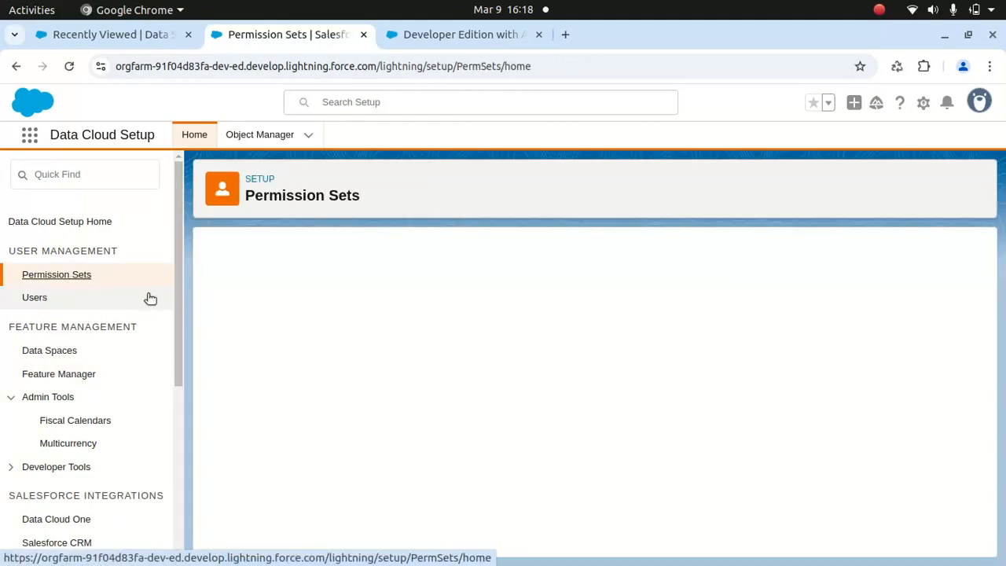
- Create a data kit named UK under Developer Tools, leaving its description empty
{"action": "left_click_drag", "start_coordinate": [179, 264], "coordinate": [173, 318]}
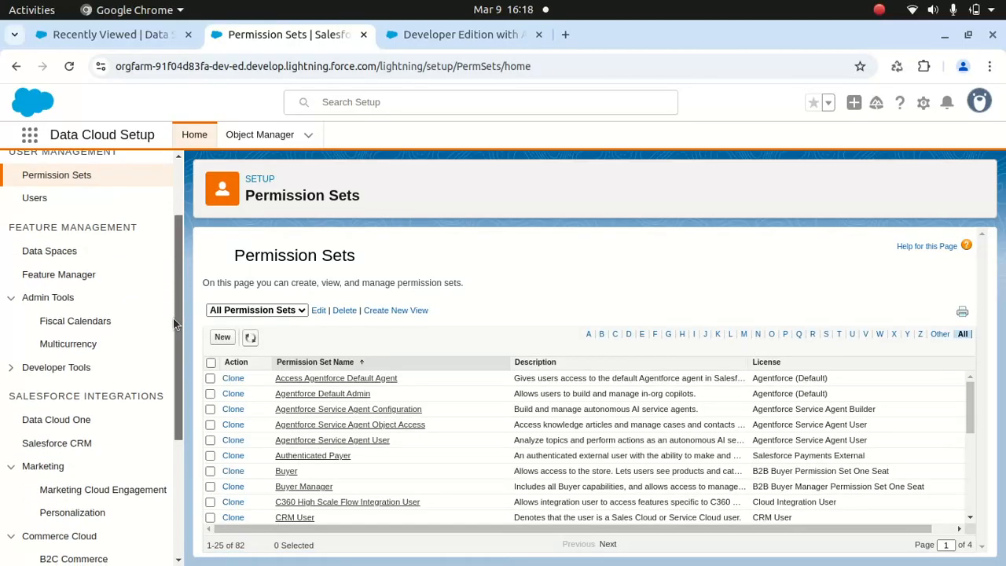
{"action": "left_click", "coordinate": [14, 369]}
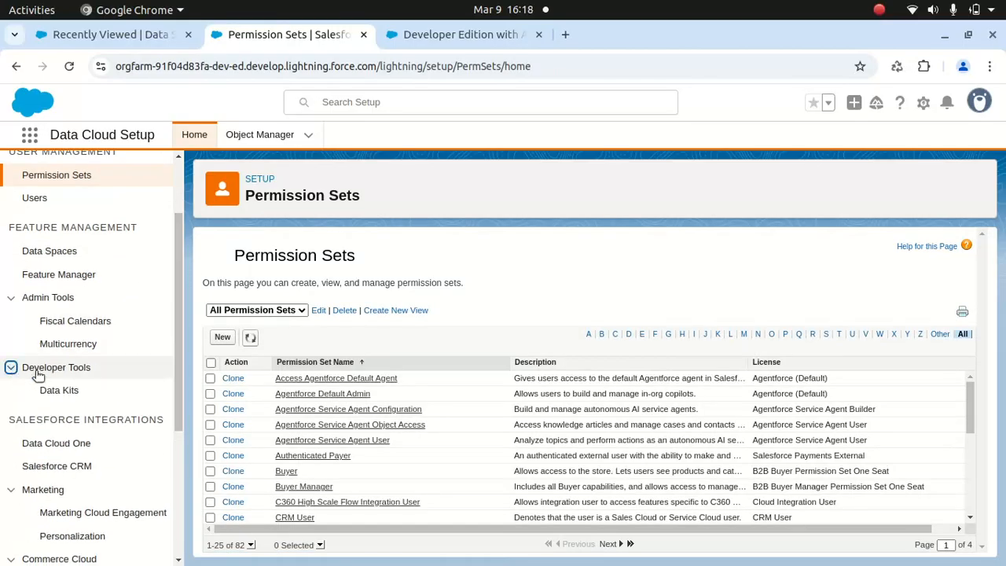
{"action": "left_click", "coordinate": [65, 390]}
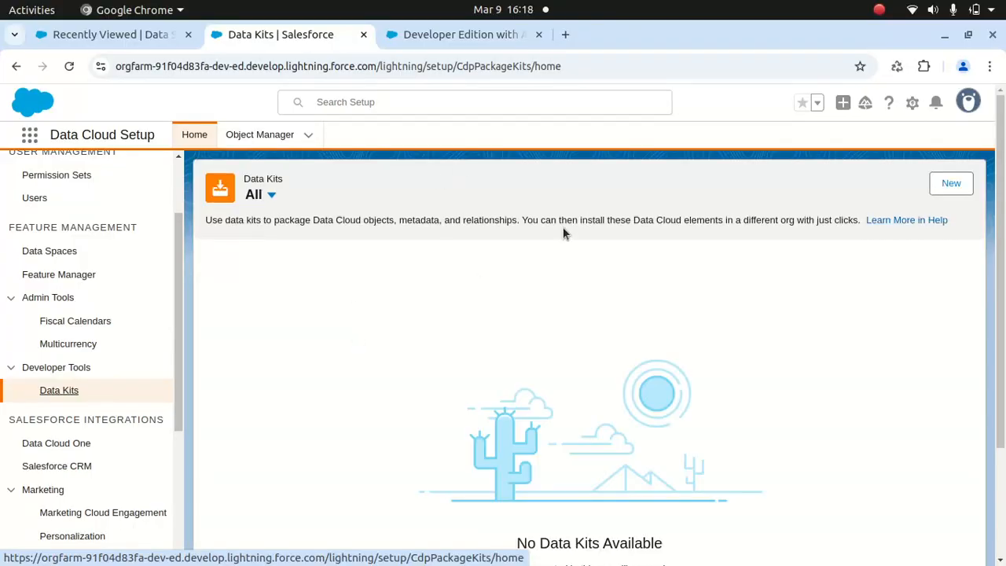
{"action": "left_click", "coordinate": [949, 186]}
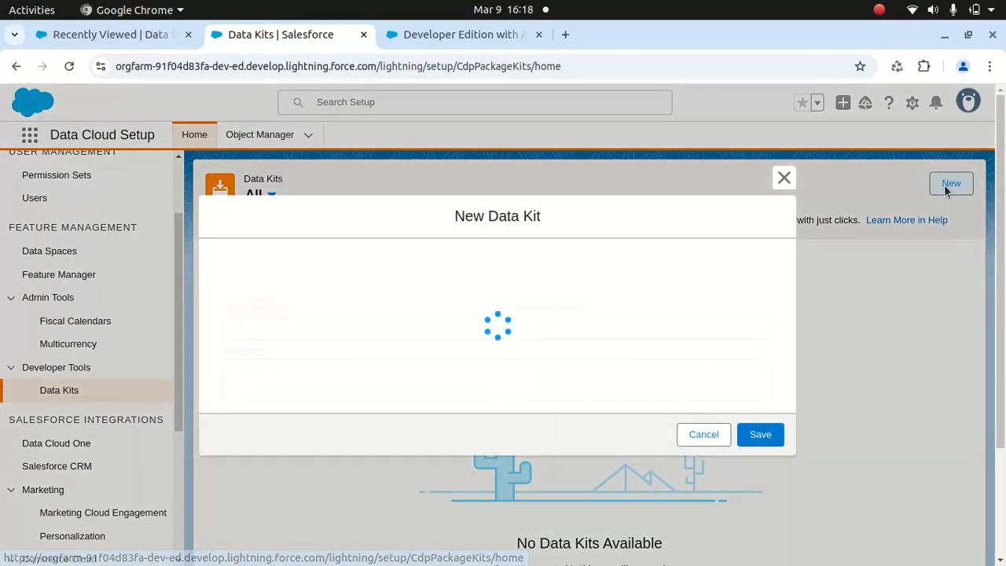
{"action": "left_click", "coordinate": [393, 311]}
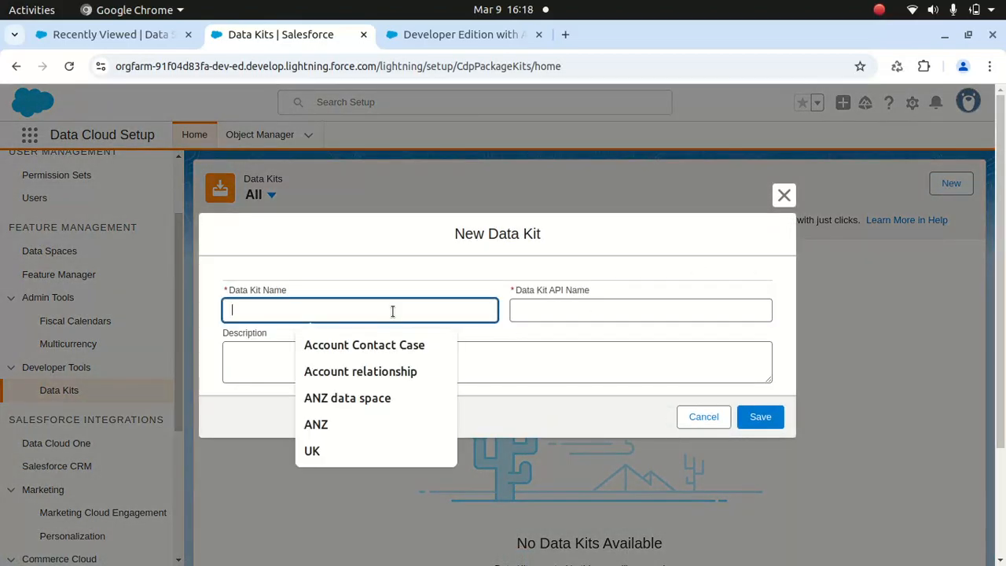
{"action": "left_click", "coordinate": [334, 451]}
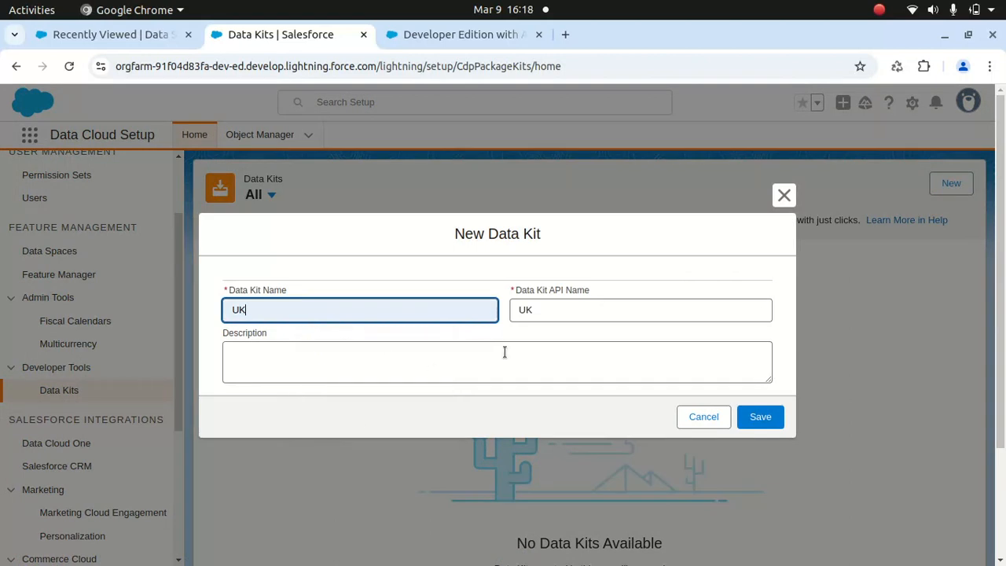
{"action": "left_click", "coordinate": [461, 366]}
{"action": "left_click", "coordinate": [762, 417]}
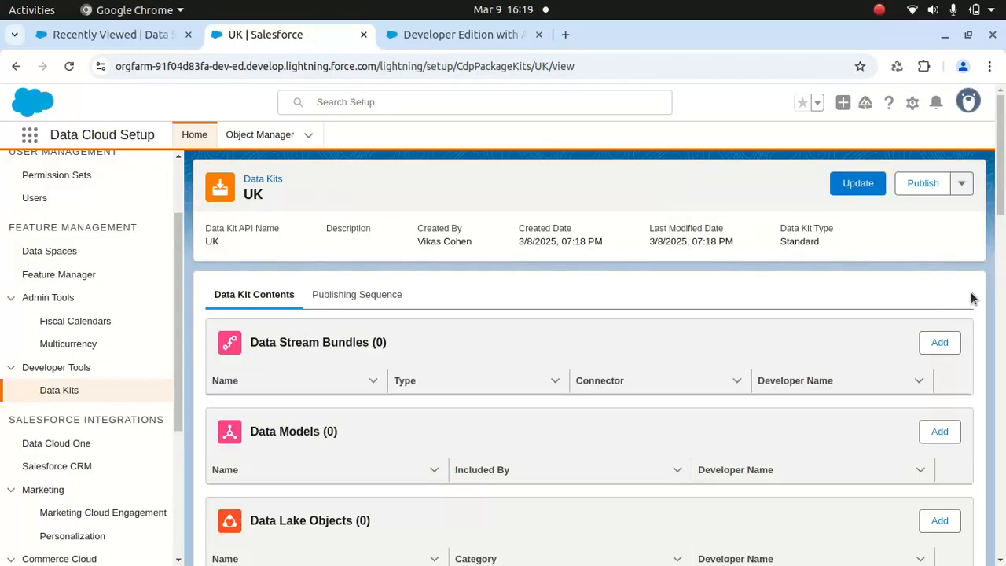
- Review the content sections and the publishing sequence of the UK data kit, and return to its contents
{"action": "scroll", "coordinate": [1001, 201], "scroll_direction": "down", "scroll_amount": 2}
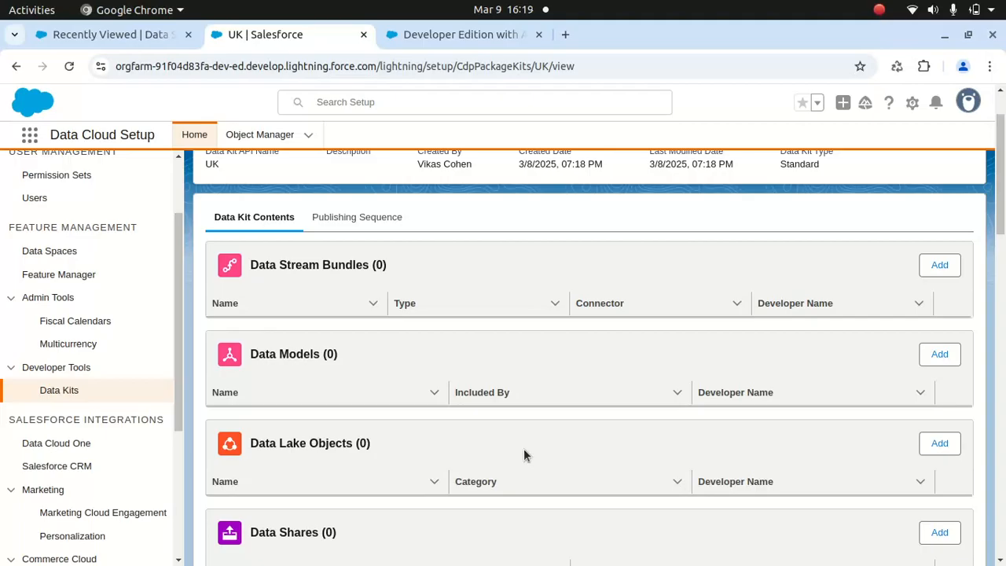
{"action": "left_click_drag", "start_coordinate": [1001, 216], "coordinate": [1001, 188]}
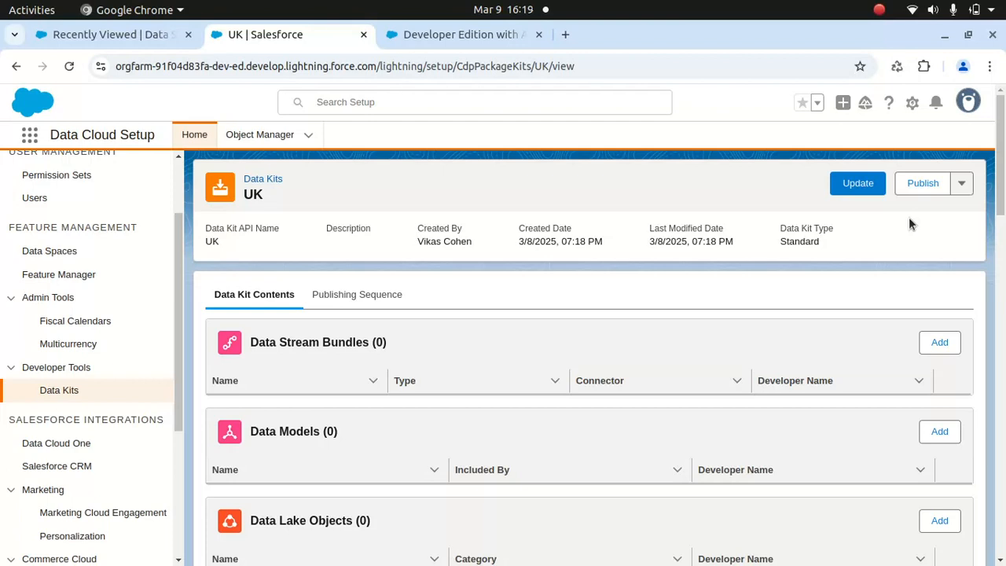
{"action": "left_click", "coordinate": [360, 296]}
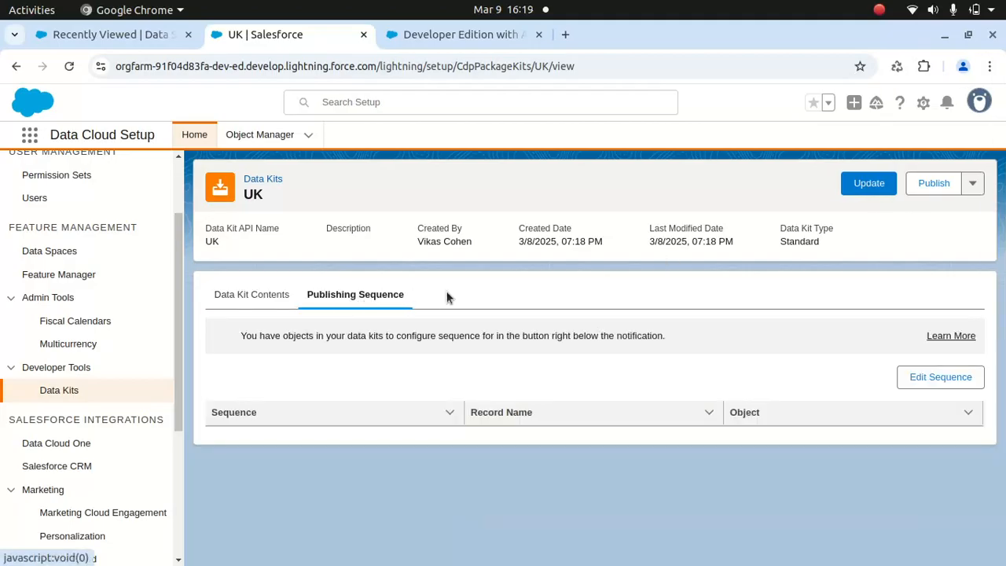
{"action": "left_click", "coordinate": [287, 296]}
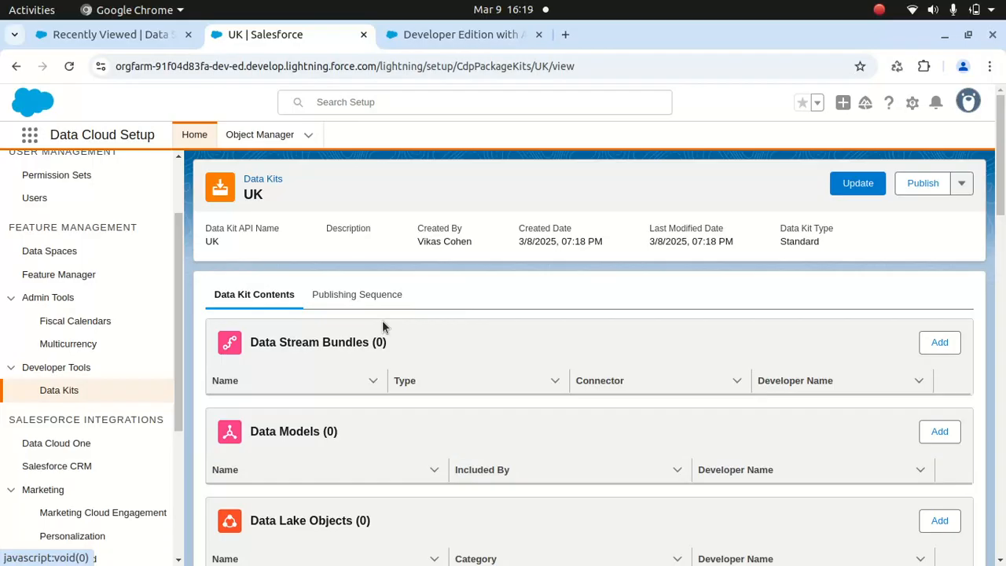